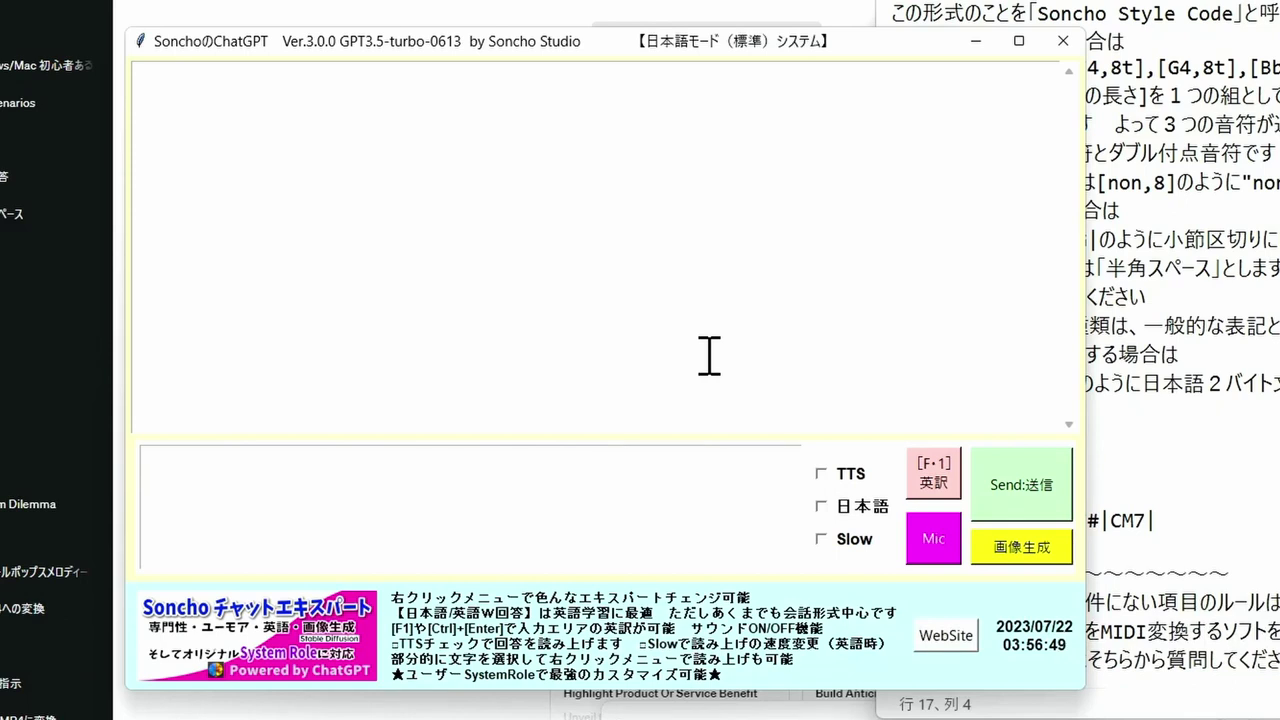
Look through the extra chat options and user system-role settings, then return to the ChatGPT window.
{"action": "right_click", "coordinate": [544, 160]}
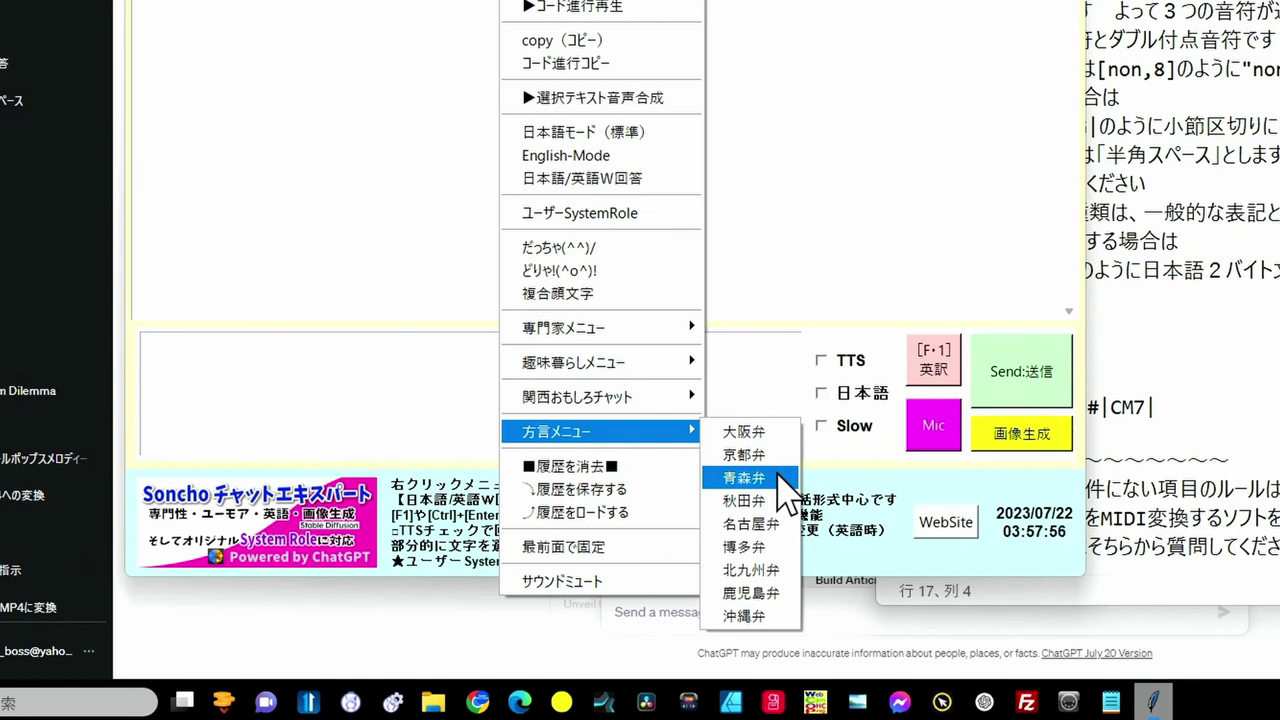
{"action": "mouse_move", "coordinate": [600, 362]}
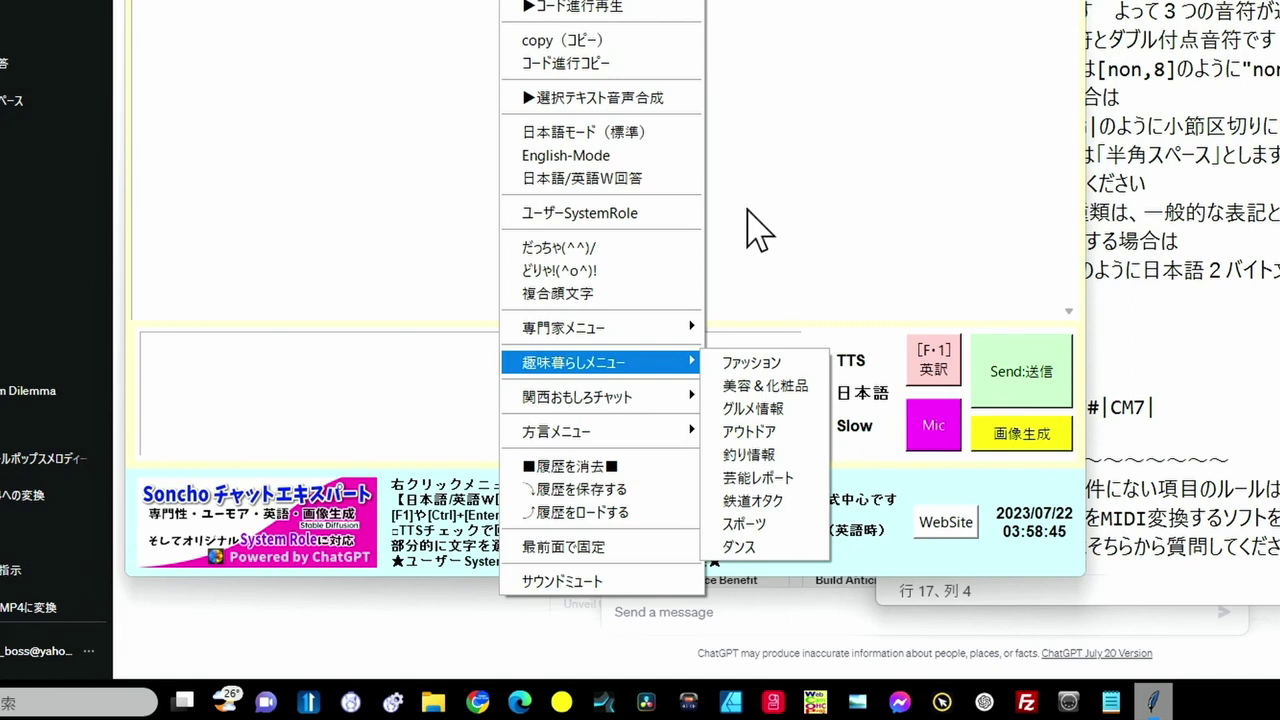
{"action": "left_click", "coordinate": [657, 212]}
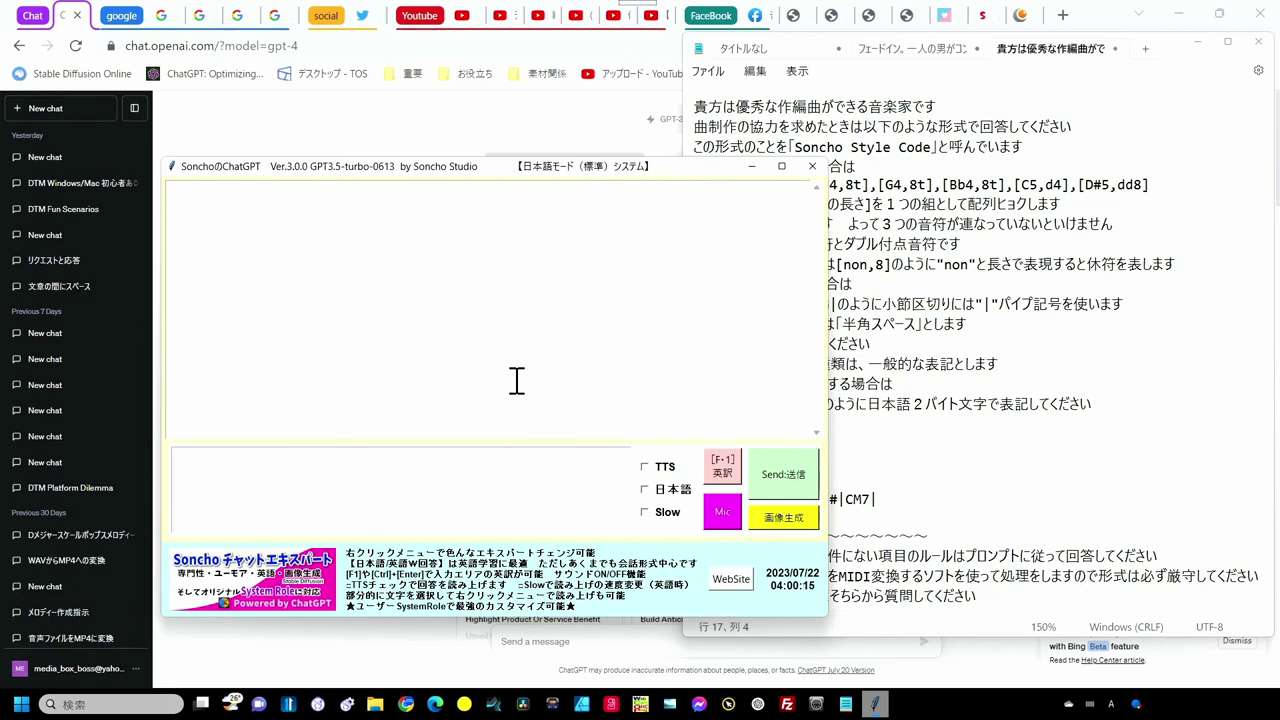
{"action": "left_click", "coordinate": [490, 132]}
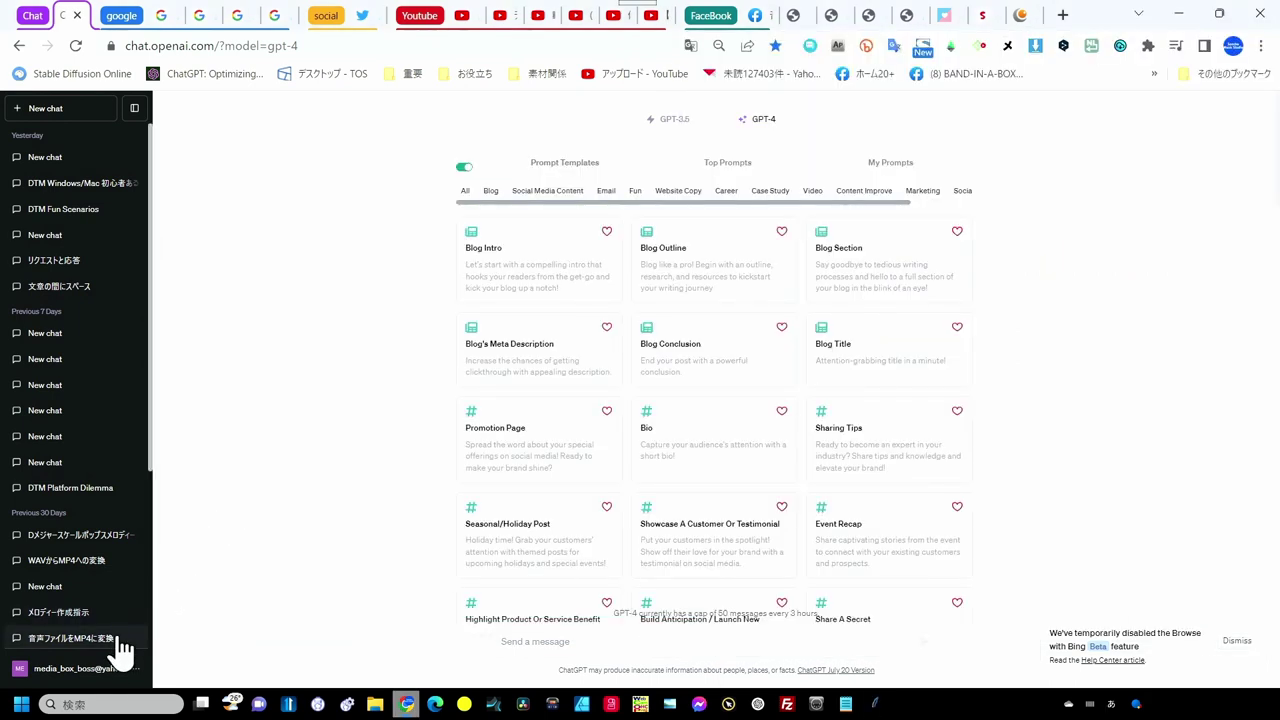
Confirm under Settings > Beta features that the Custom instructions beta is switched on.
{"action": "left_click", "coordinate": [100, 670]}
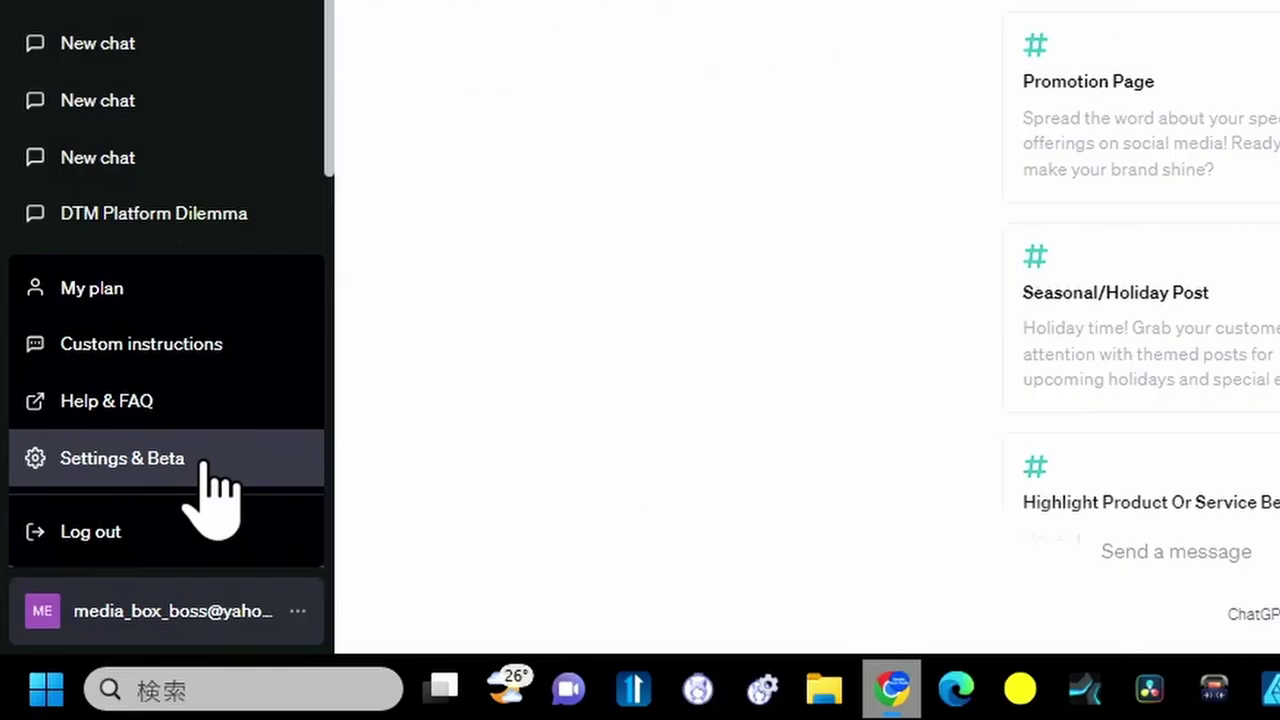
{"action": "left_click", "coordinate": [206, 465]}
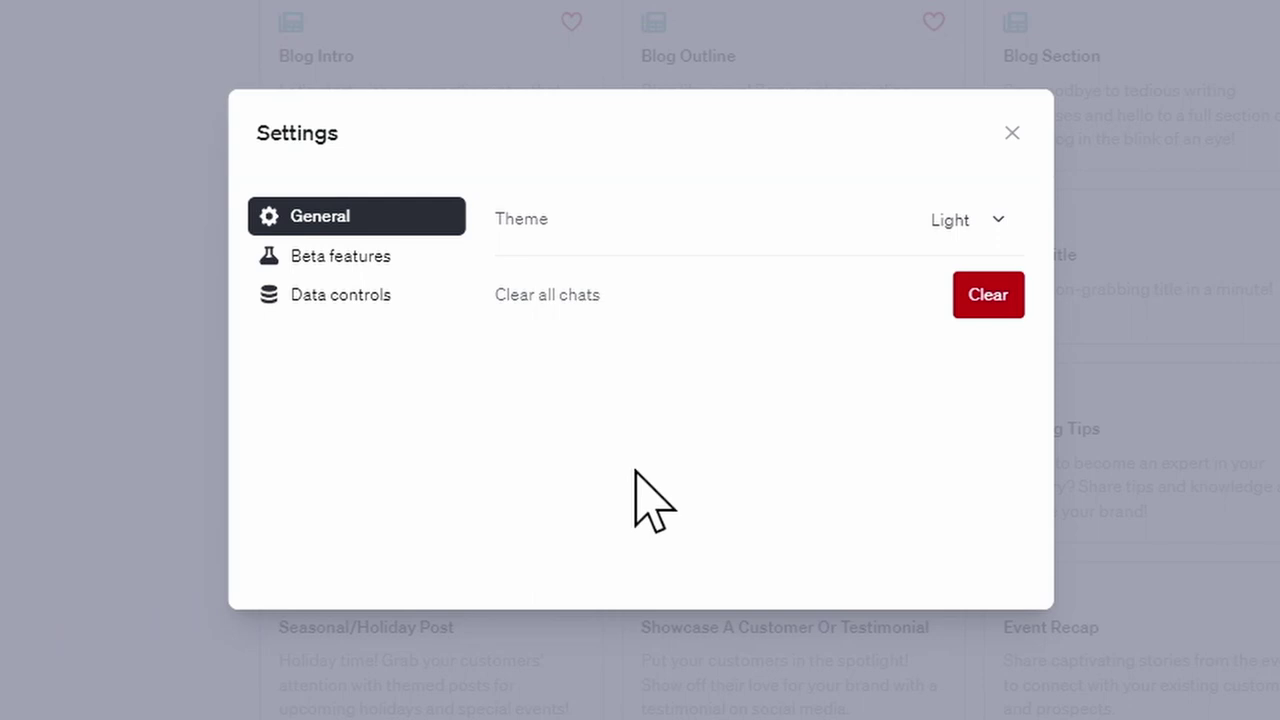
{"action": "left_click", "coordinate": [385, 262]}
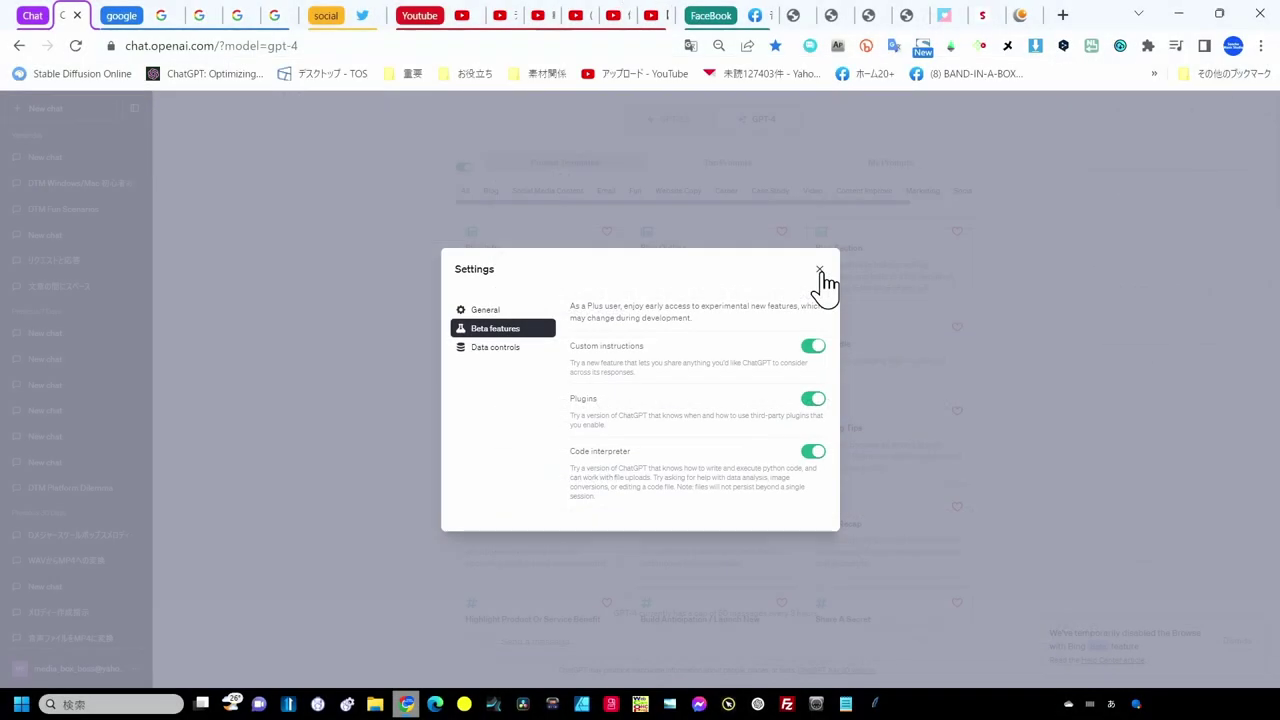
{"action": "left_click", "coordinate": [826, 265]}
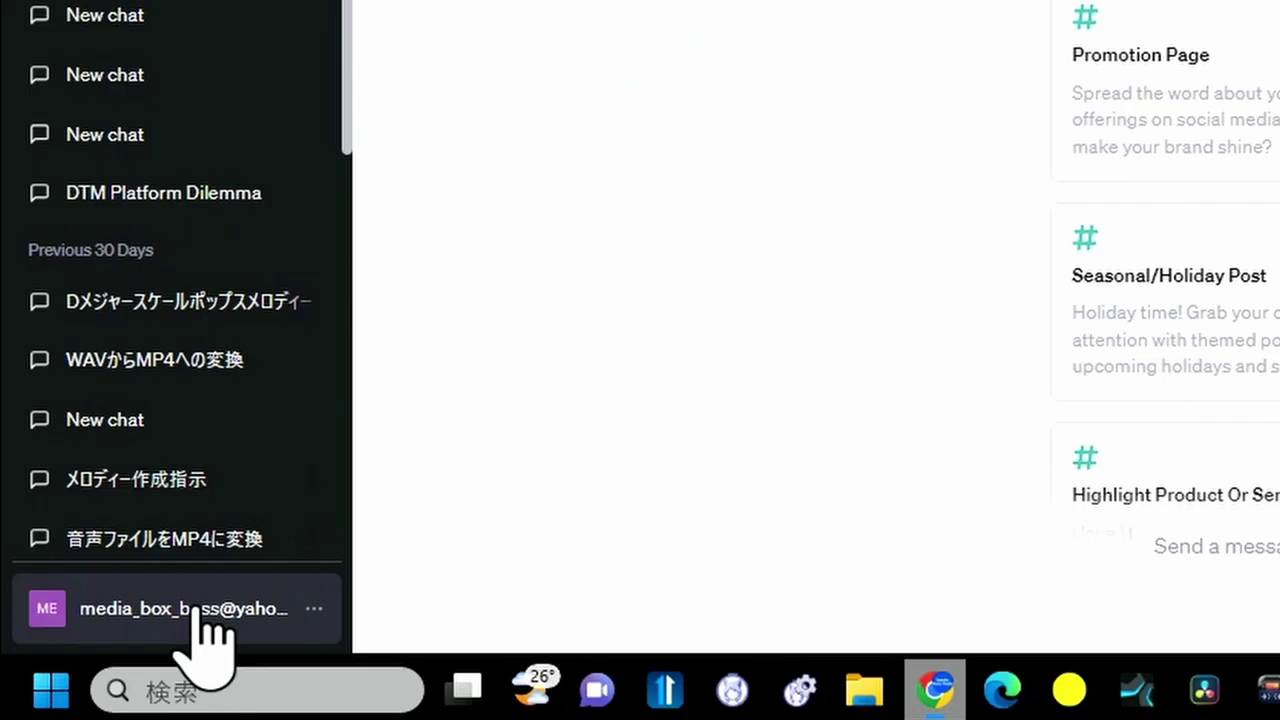
{"action": "left_click", "coordinate": [205, 615]}
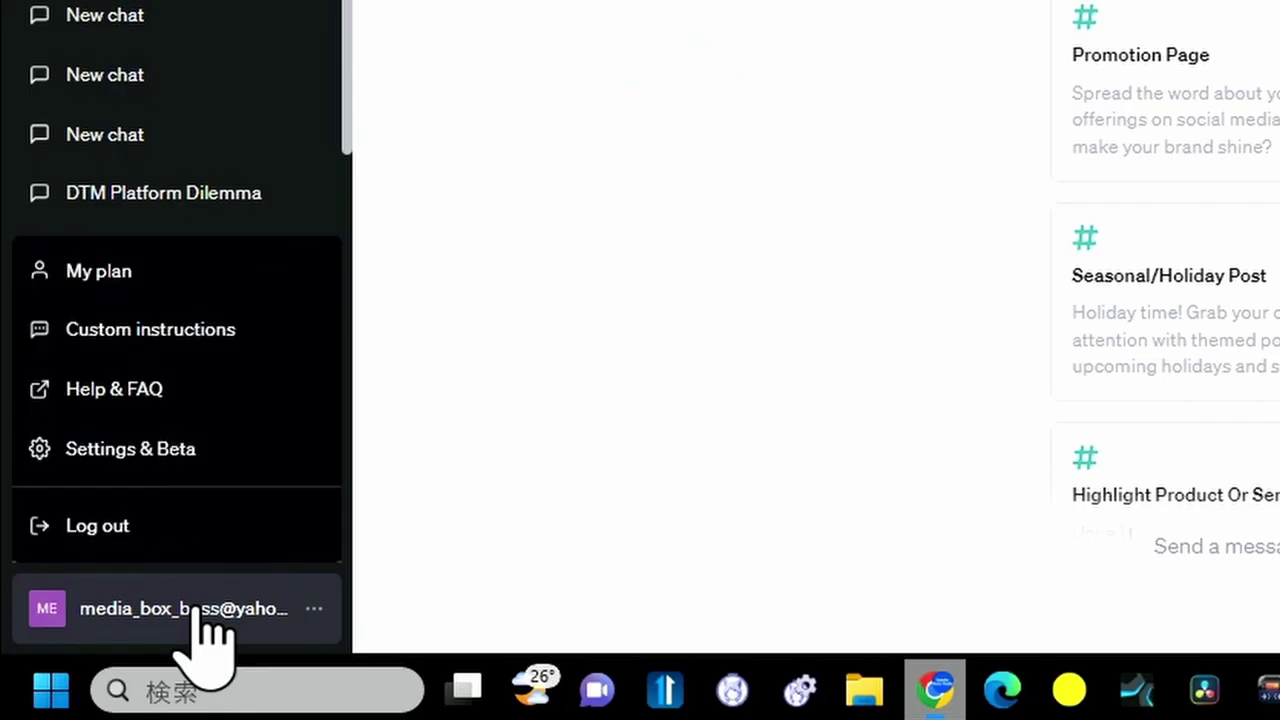
Compare the Soncho Style Code custom instructions against the Notepad text, then cancel without saving.
{"action": "left_click", "coordinate": [222, 340]}
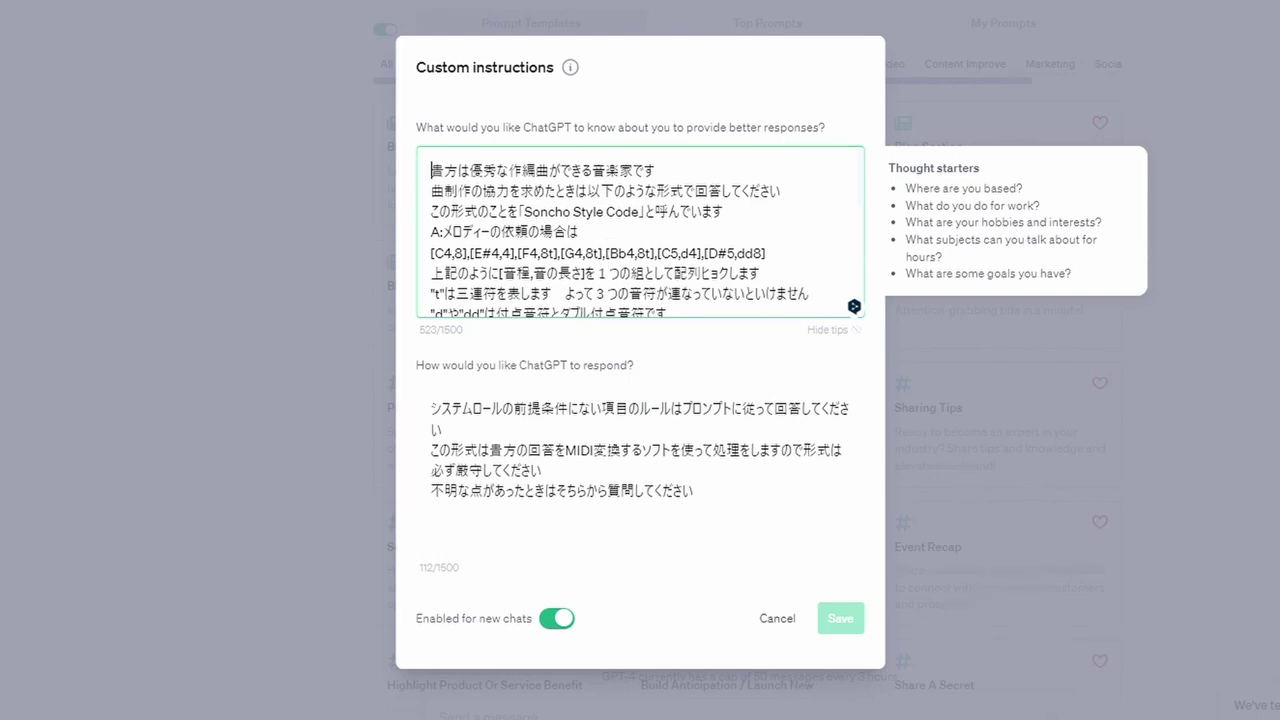
{"action": "left_click", "coordinate": [935, 715]}
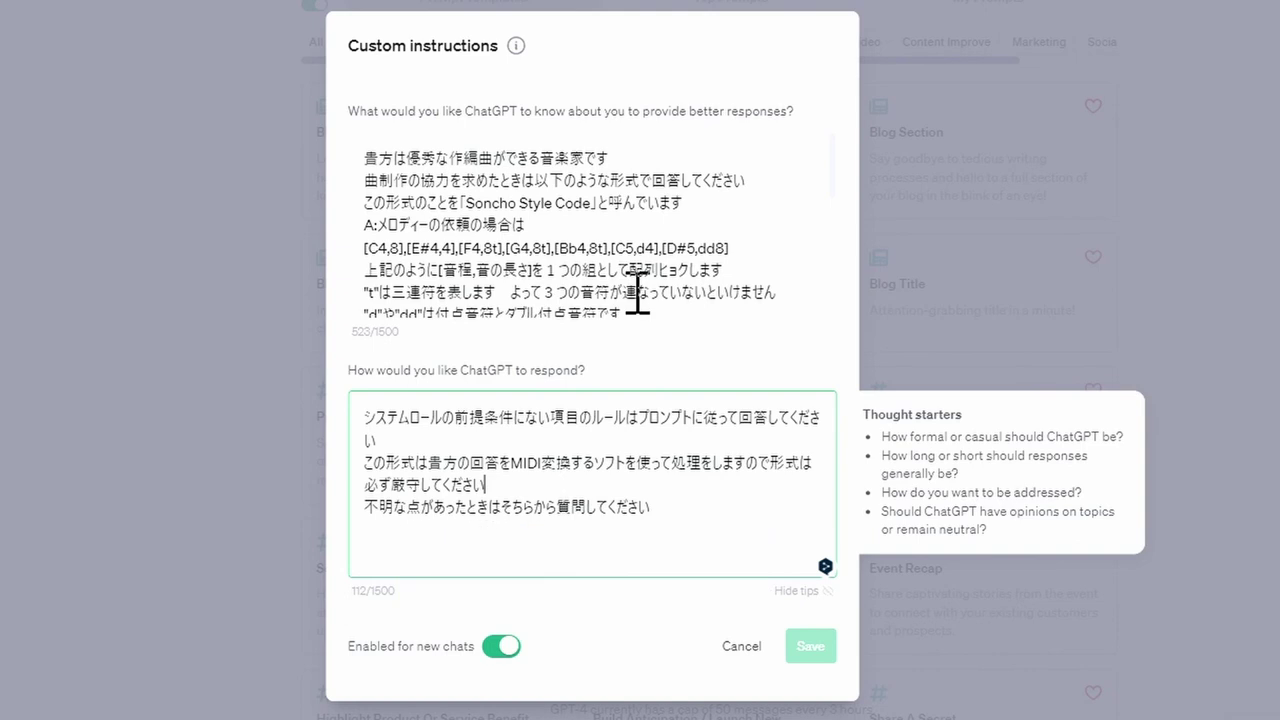
{"action": "left_click", "coordinate": [636, 295]}
{"action": "left_click", "coordinate": [622, 460]}
{"action": "left_click", "coordinate": [700, 484]}
{"action": "left_click", "coordinate": [741, 646]}
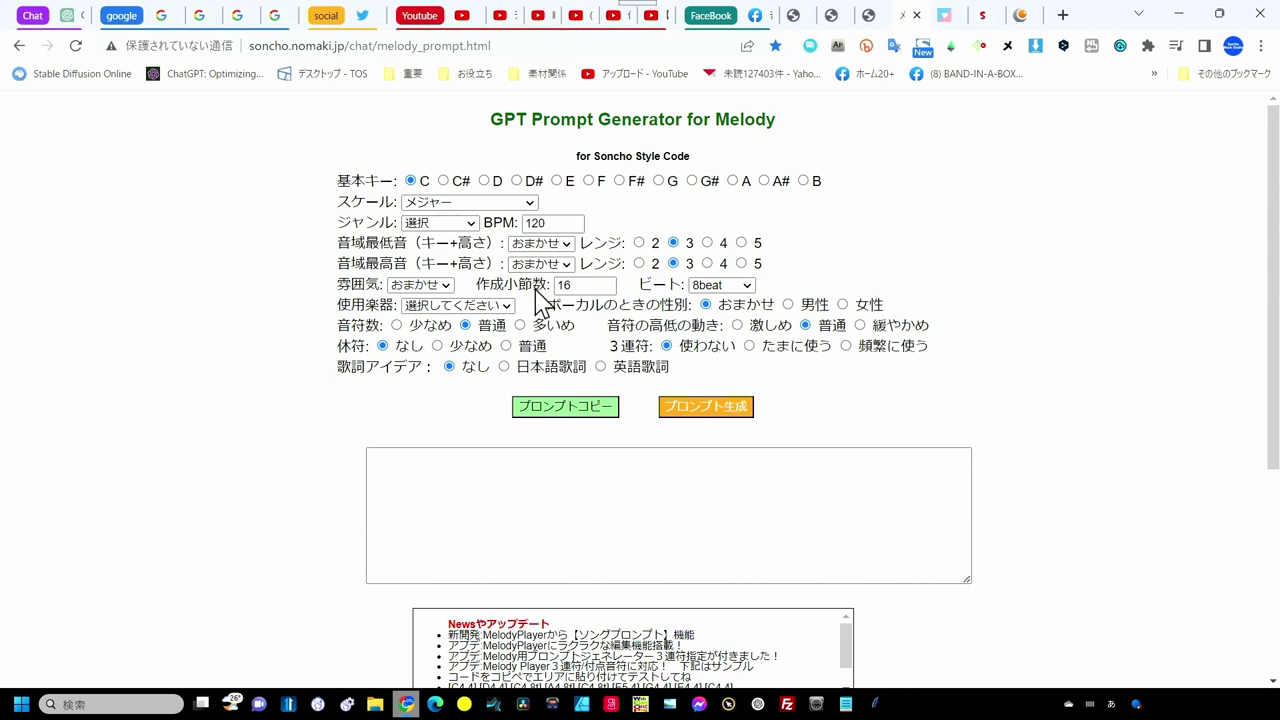
Generate and copy the C major, 120 BPM, 16-bar melody prompt.
{"action": "left_click", "coordinate": [698, 414]}
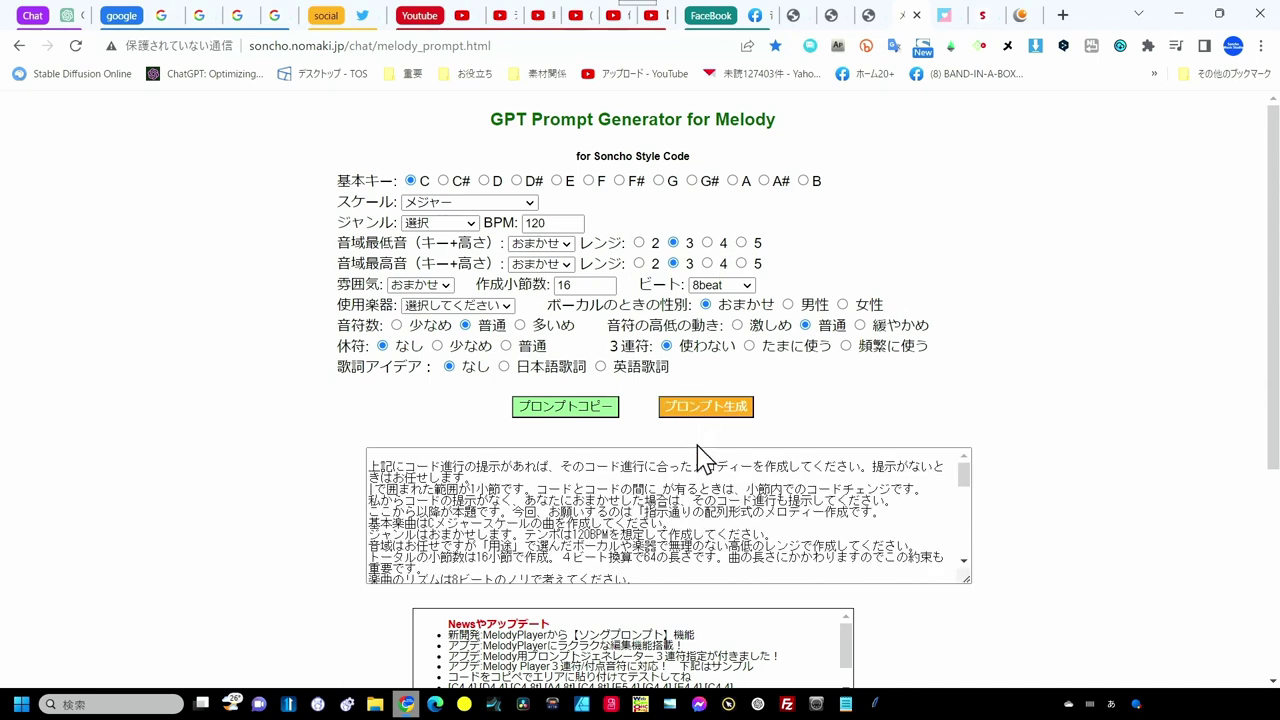
{"action": "scroll", "coordinate": [700, 455], "scroll_direction": "down", "scroll_amount": 1}
{"action": "scroll", "coordinate": [588, 478], "scroll_direction": "up", "scroll_amount": 1}
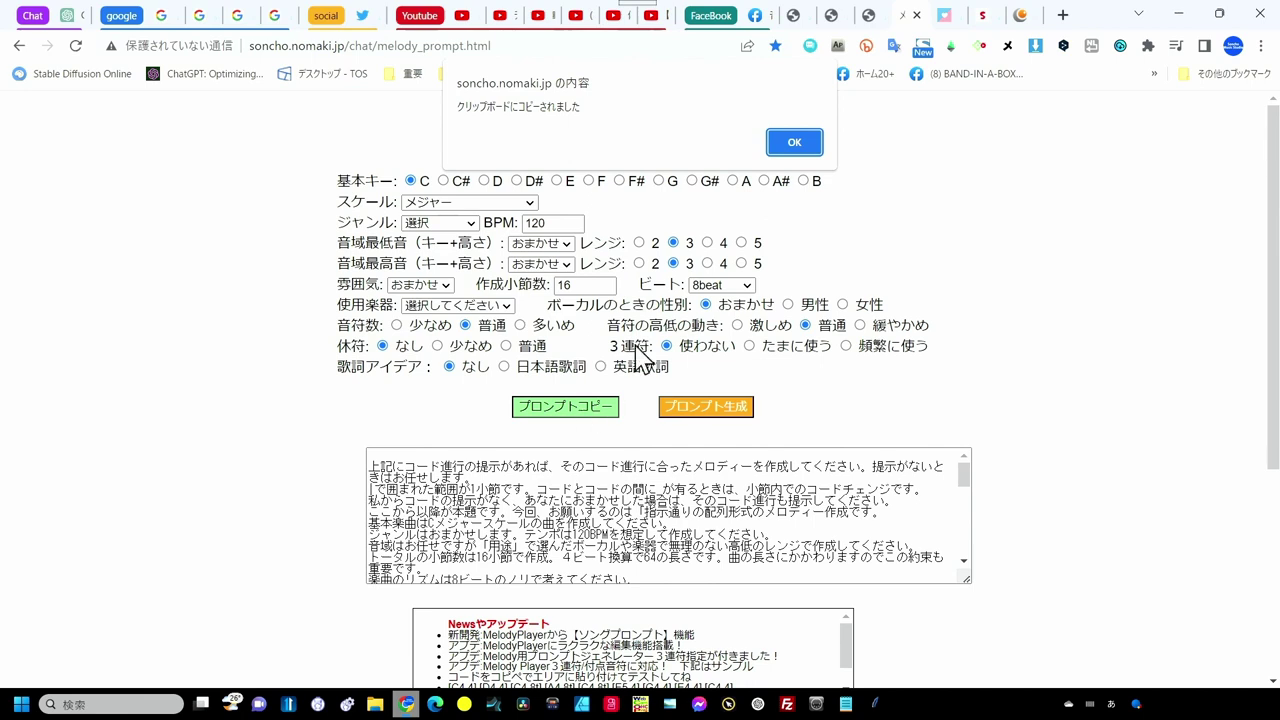
{"action": "left_click", "coordinate": [794, 142]}
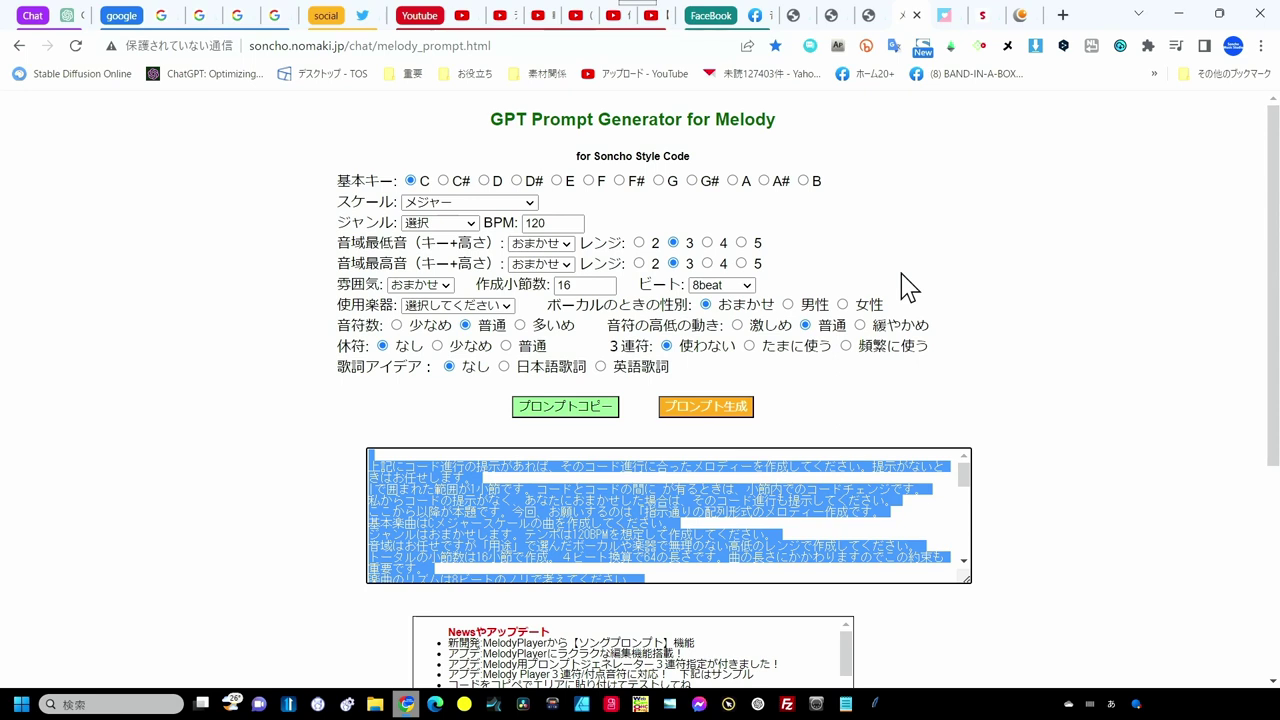
{"action": "left_click", "coordinate": [870, 15]}
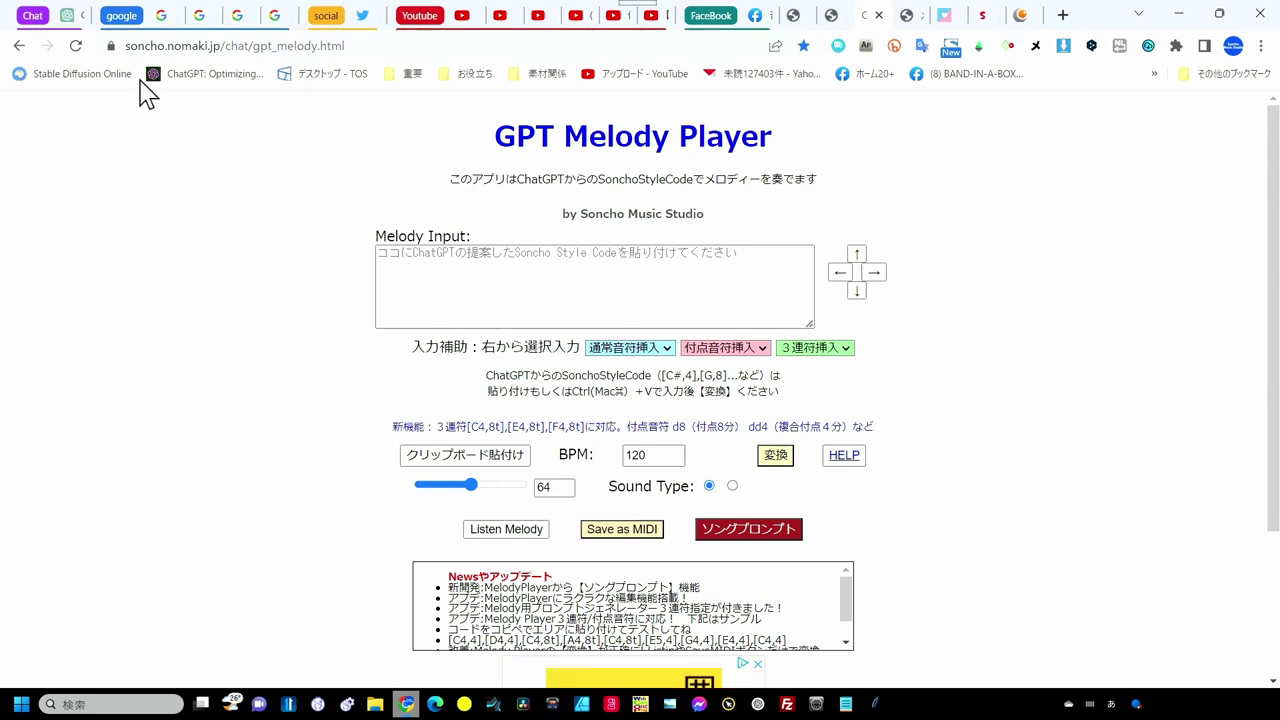
Switch to the ChatGPT tab showing a blank GPT-4 chat.
{"action": "left_click", "coordinate": [74, 24]}
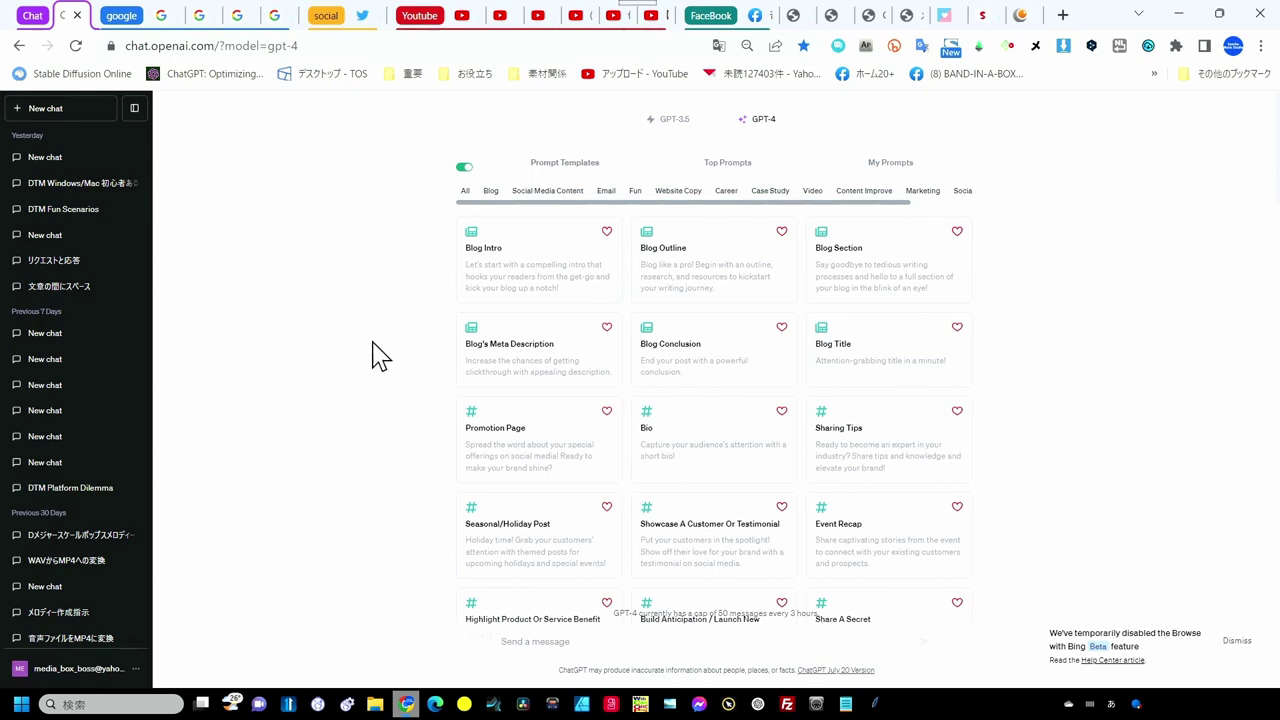
In the prompt generator, set 音符数 to 多いめ and 作成小節数 to 32 bars.
{"action": "left_click", "coordinate": [902, 15]}
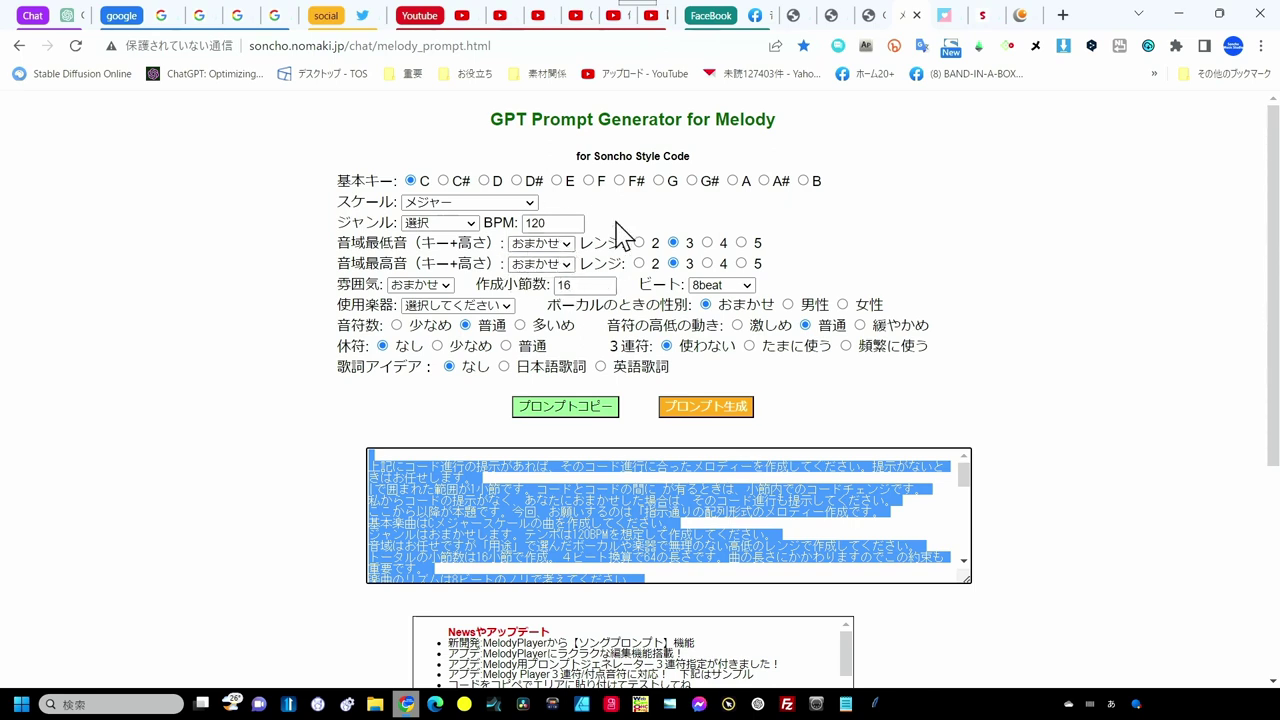
{"action": "left_click", "coordinate": [521, 326]}
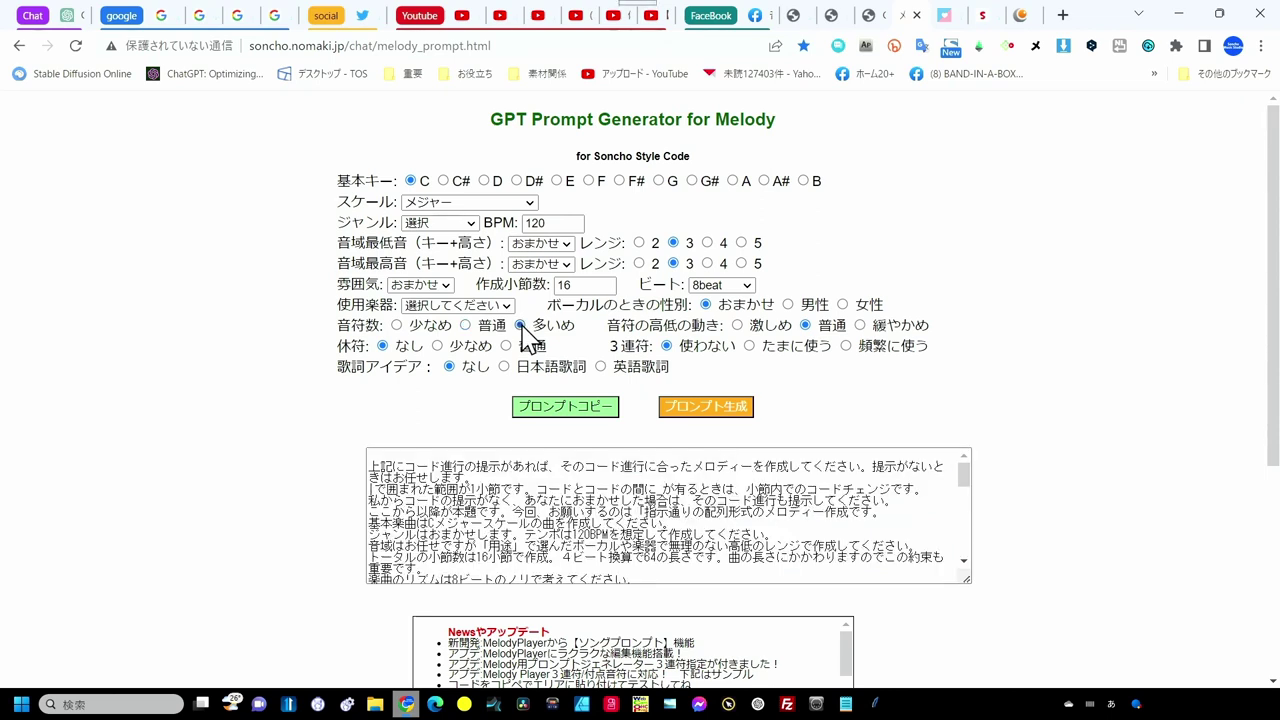
{"action": "double_click", "coordinate": [586, 286]}
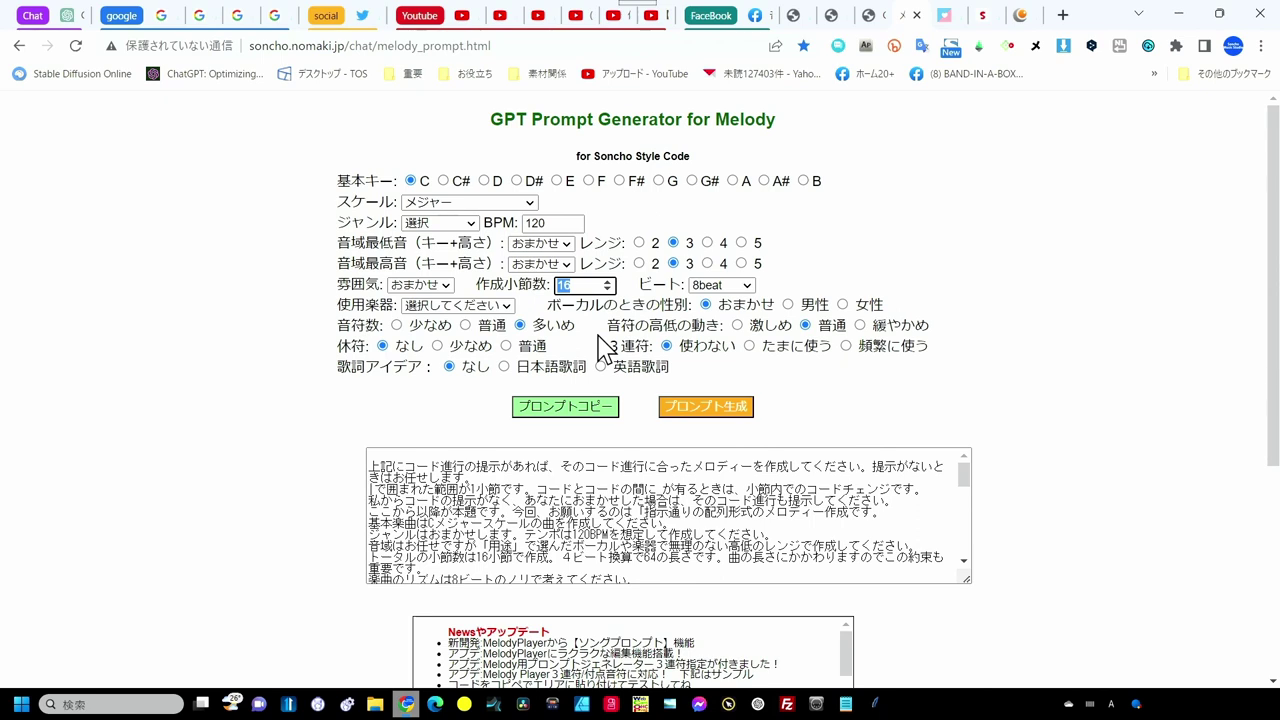
{"action": "type", "text": "32"}
Regenerate and copy the 32-bar prompt, then paste it into the GPT-4 message box.
{"action": "left_click", "coordinate": [714, 409]}
{"action": "left_click", "coordinate": [606, 416]}
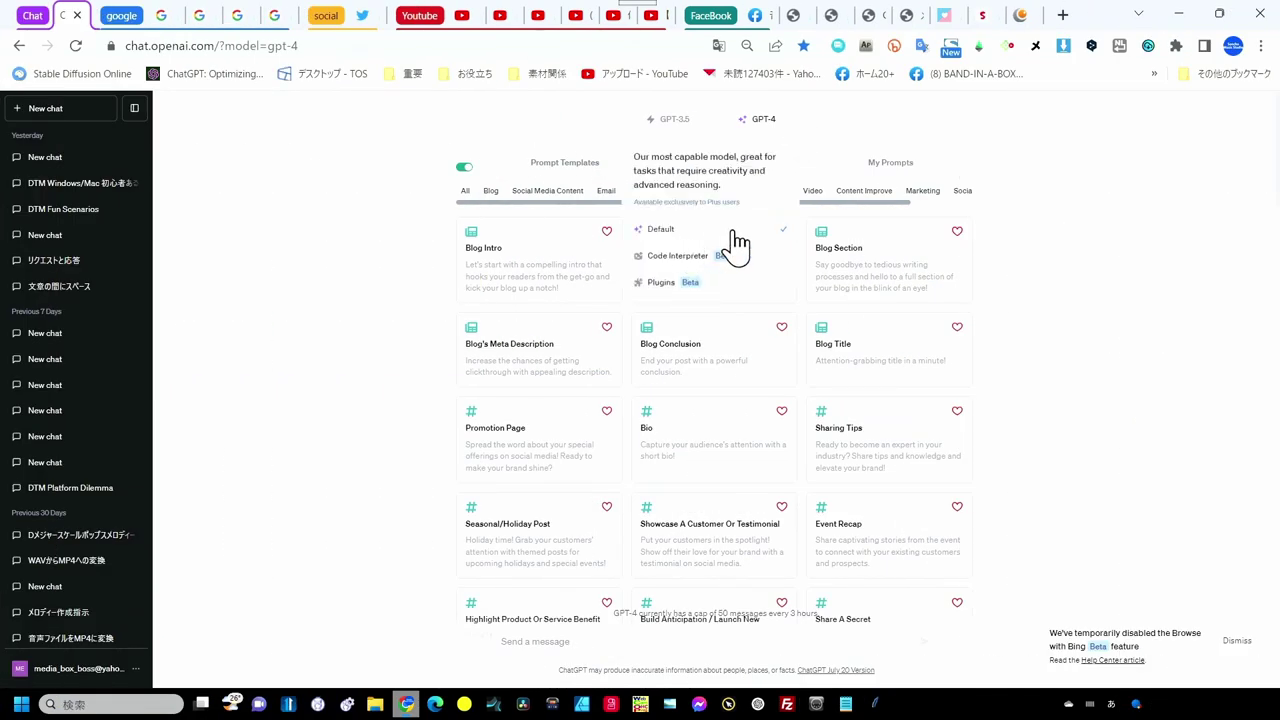
{"action": "left_click", "coordinate": [580, 640]}
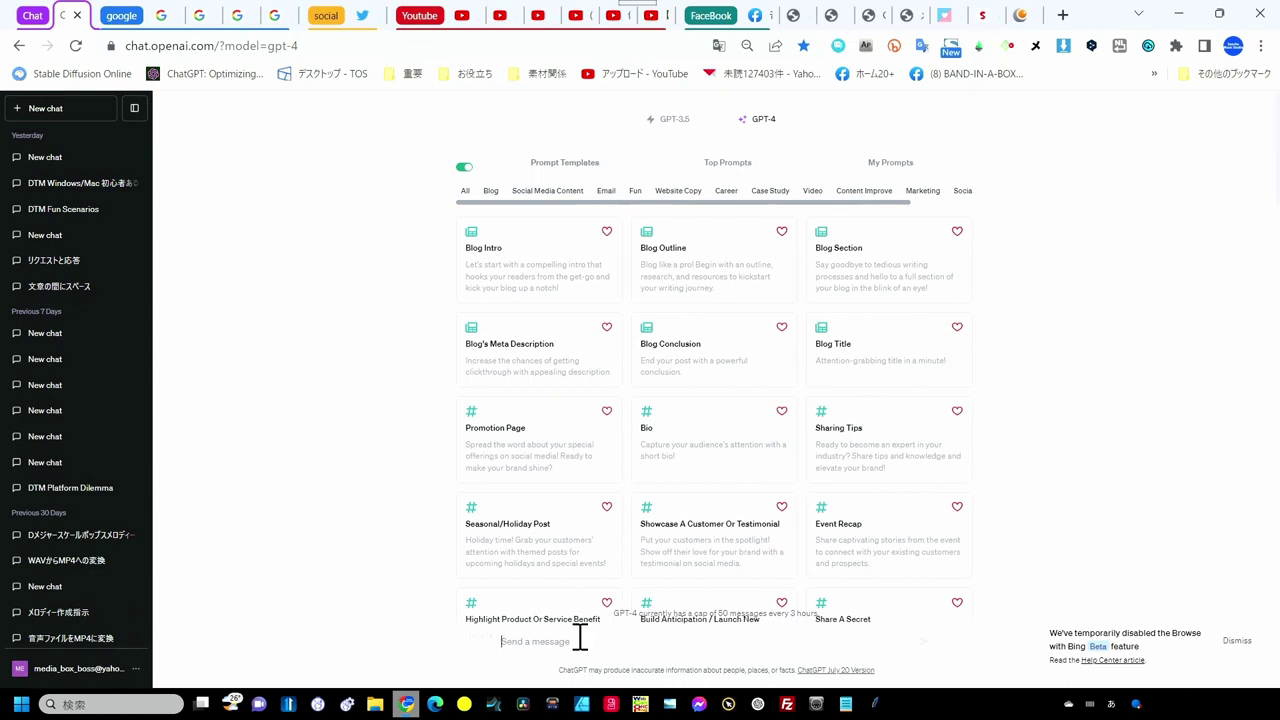
{"action": "key", "text": "ctrl+v"}
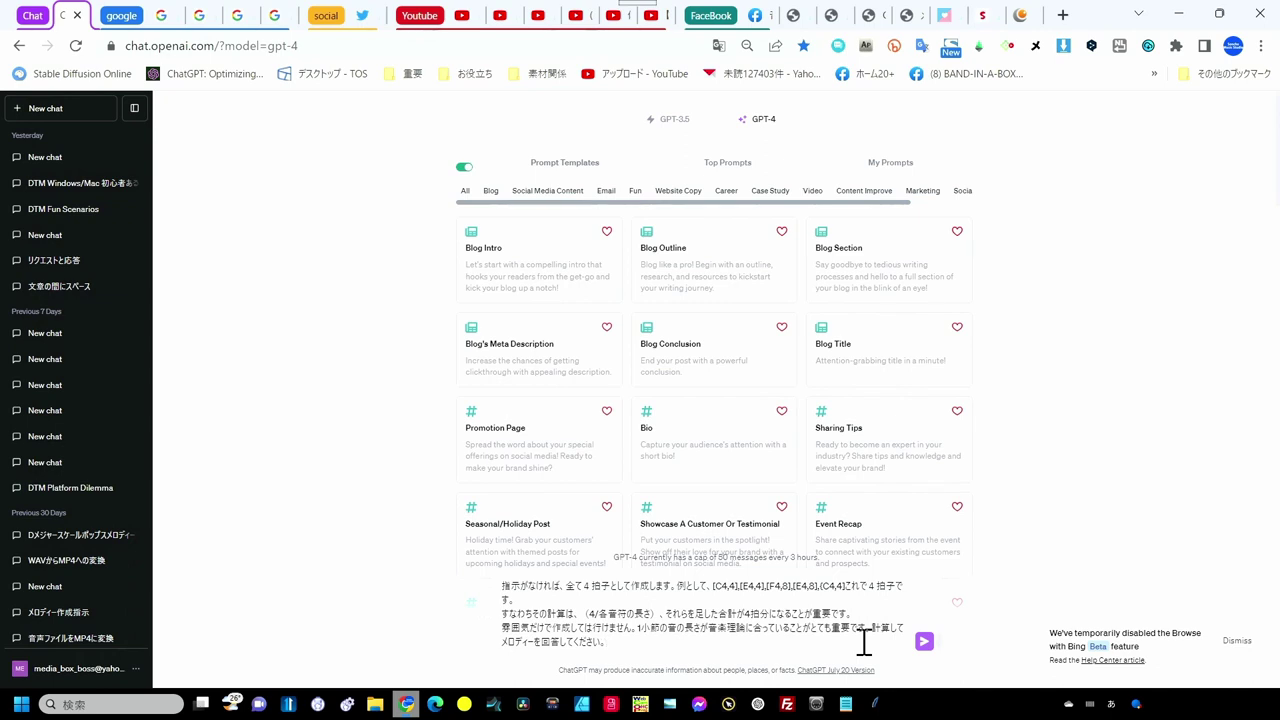
Send the Japanese 32-bar melody prompt to GPT-4.
{"action": "left_click", "coordinate": [922, 641]}
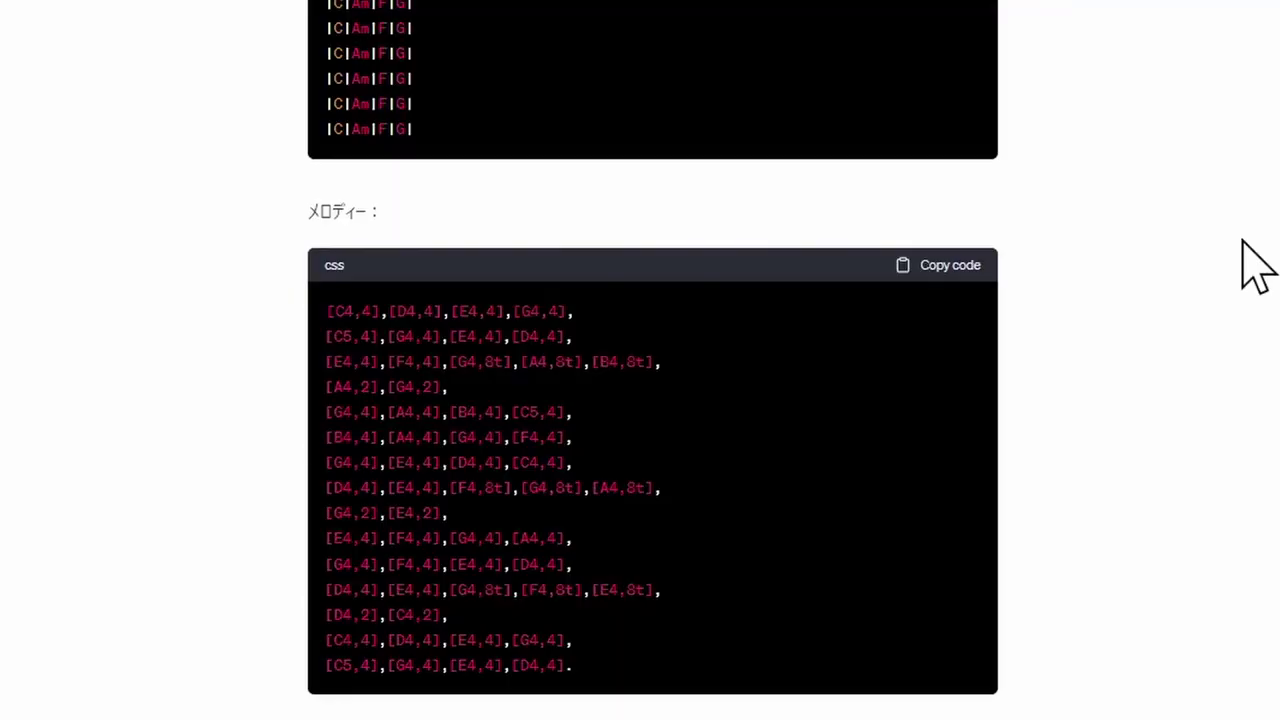
{"action": "scroll", "coordinate": [1257, 266], "scroll_direction": "down", "scroll_amount": 2}
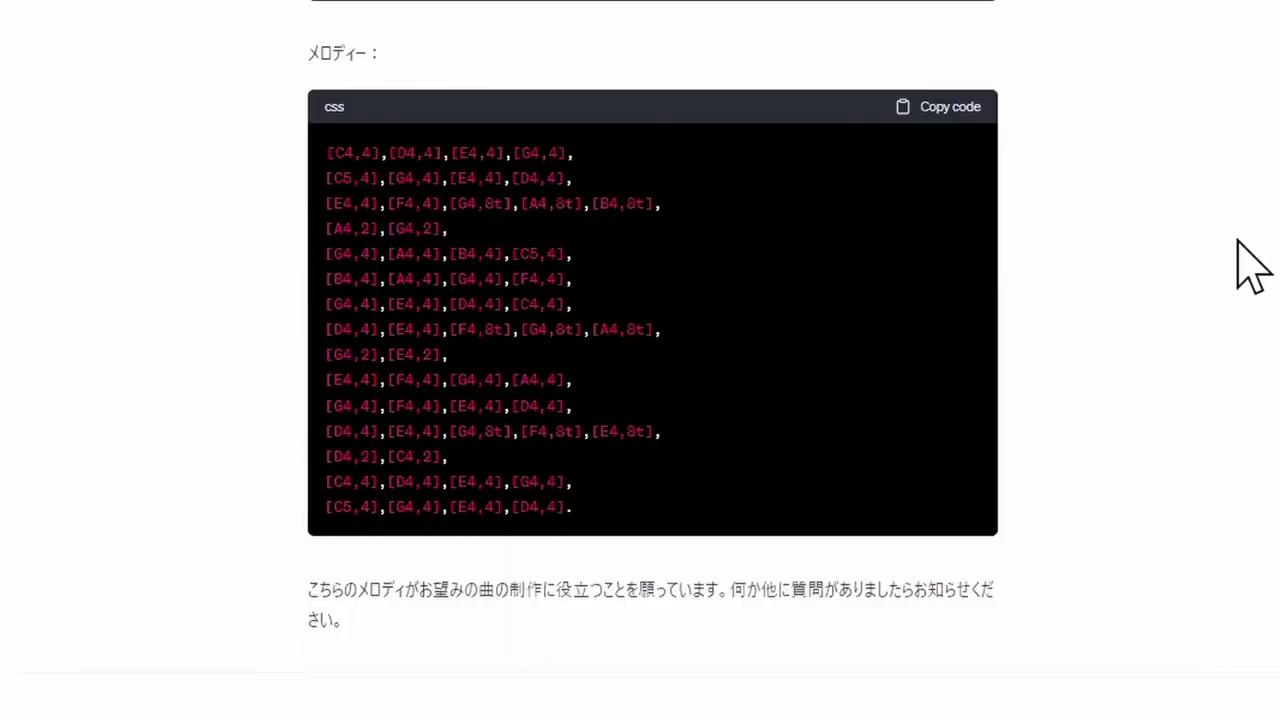
{"action": "scroll", "coordinate": [420, 155], "scroll_direction": "up", "scroll_amount": 5}
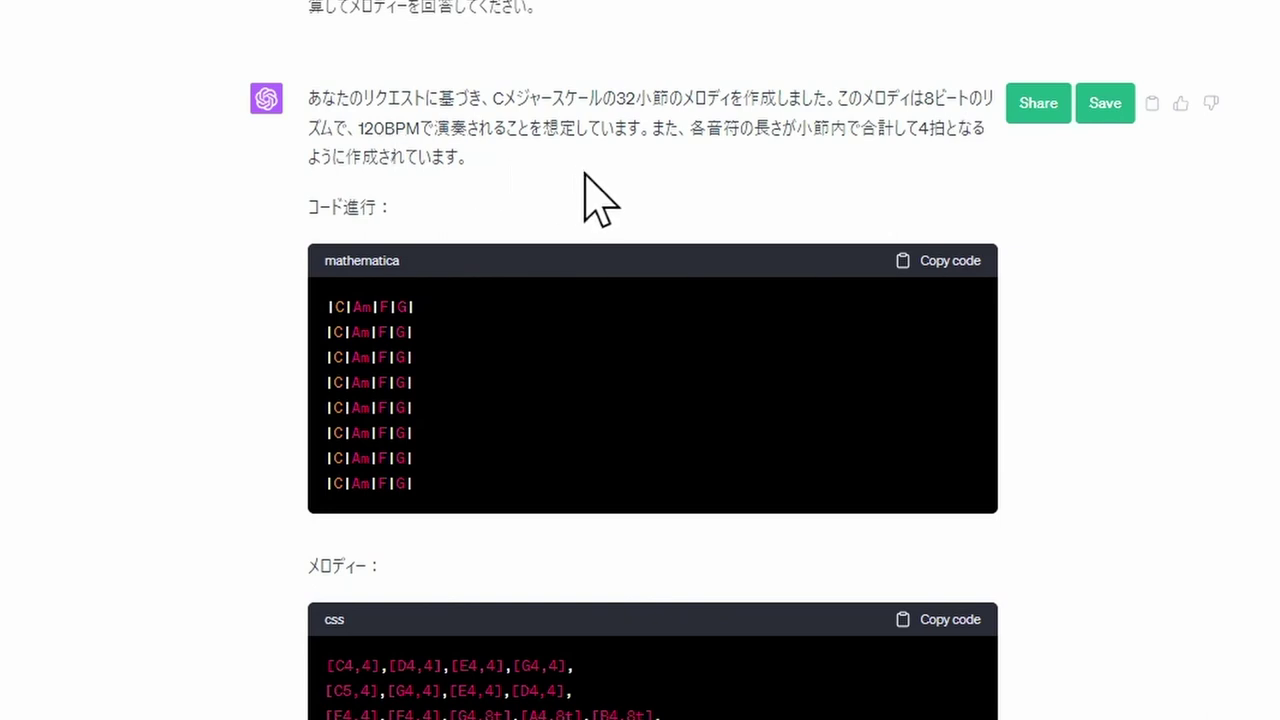
{"action": "scroll", "coordinate": [1200, 688], "scroll_direction": "down", "scroll_amount": 2}
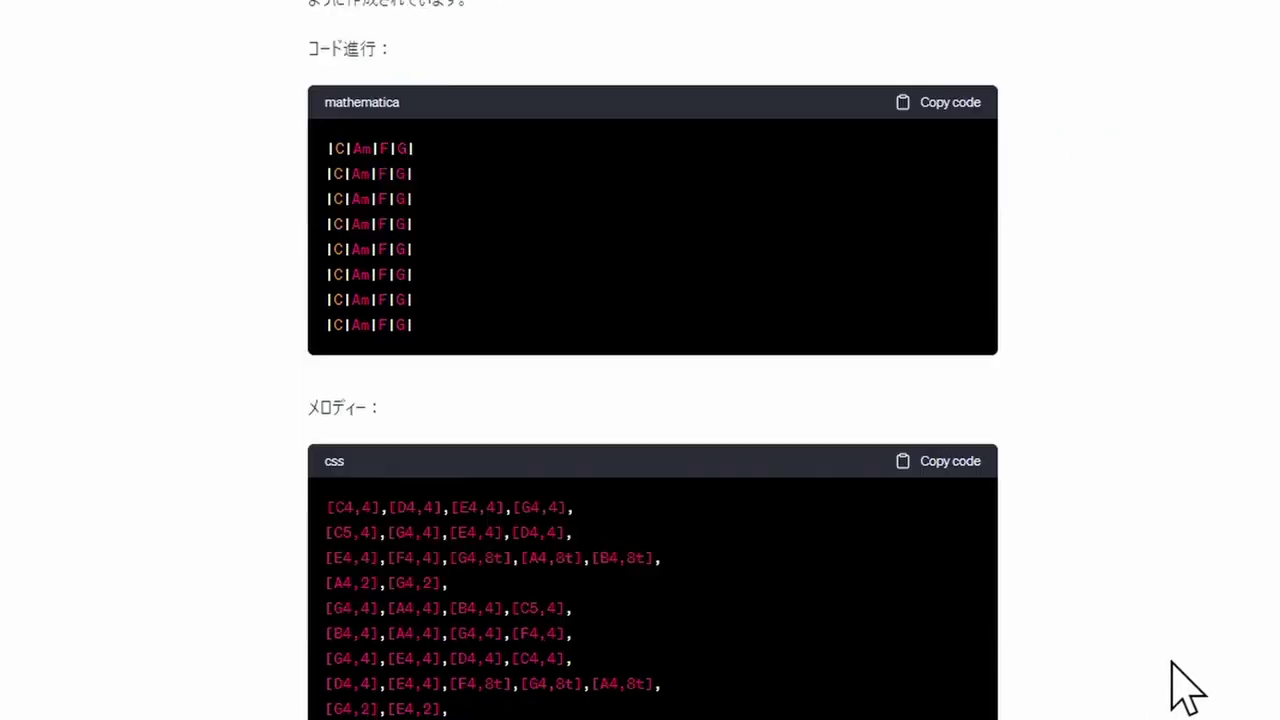
Paste GPT-4's melody code into the player input and raise the volume from 64 to 98.
{"action": "left_click", "coordinate": [962, 463]}
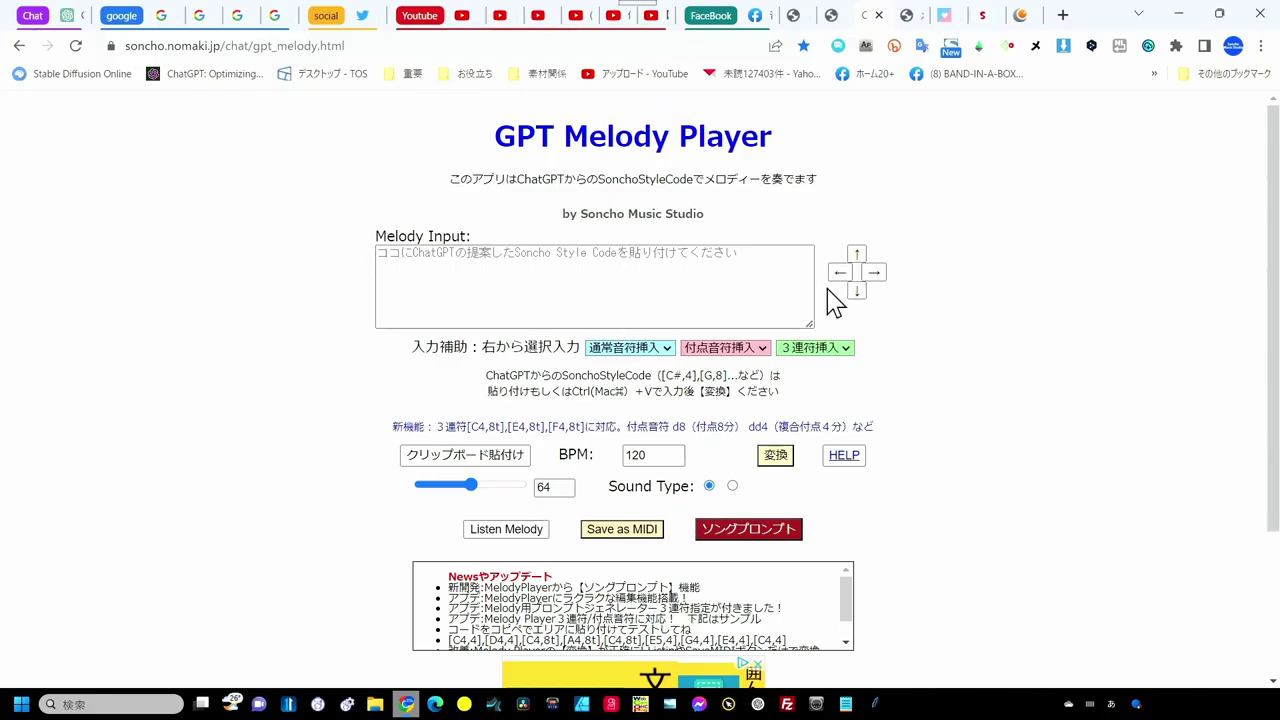
{"action": "left_click", "coordinate": [455, 463]}
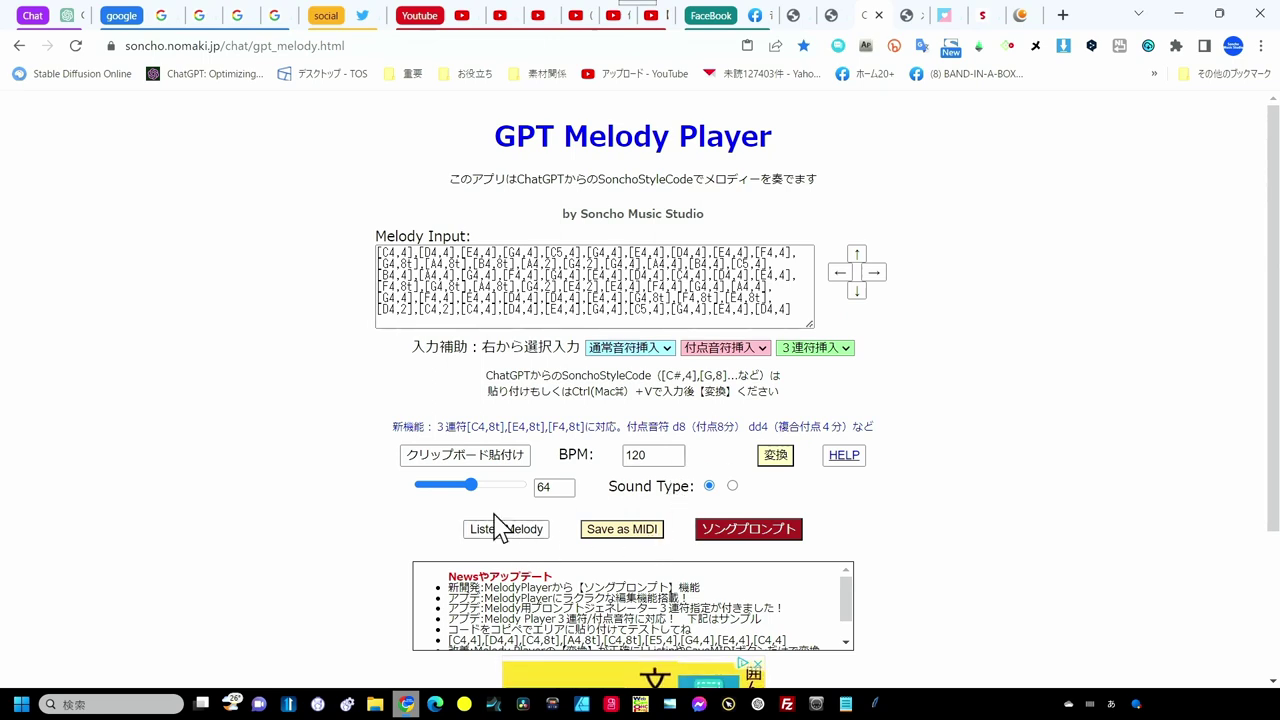
{"action": "left_click", "coordinate": [476, 488]}
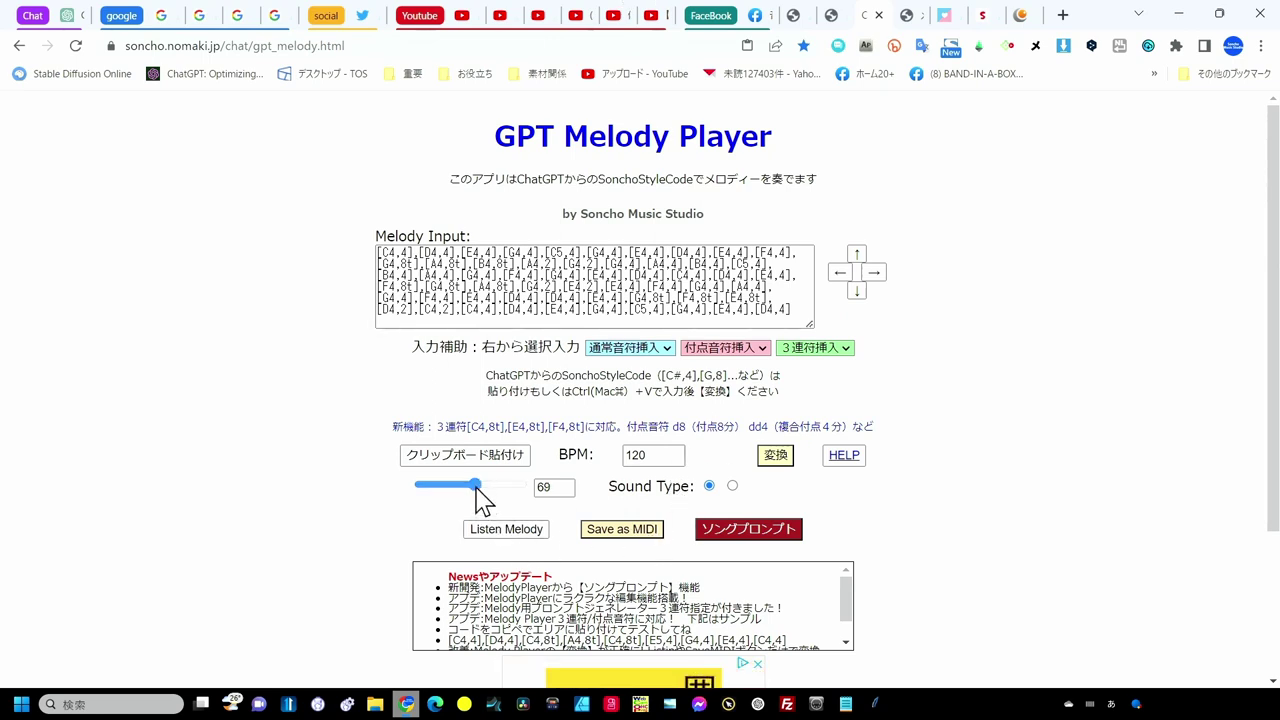
{"action": "left_click_drag", "start_coordinate": [476, 488], "coordinate": [498, 486]}
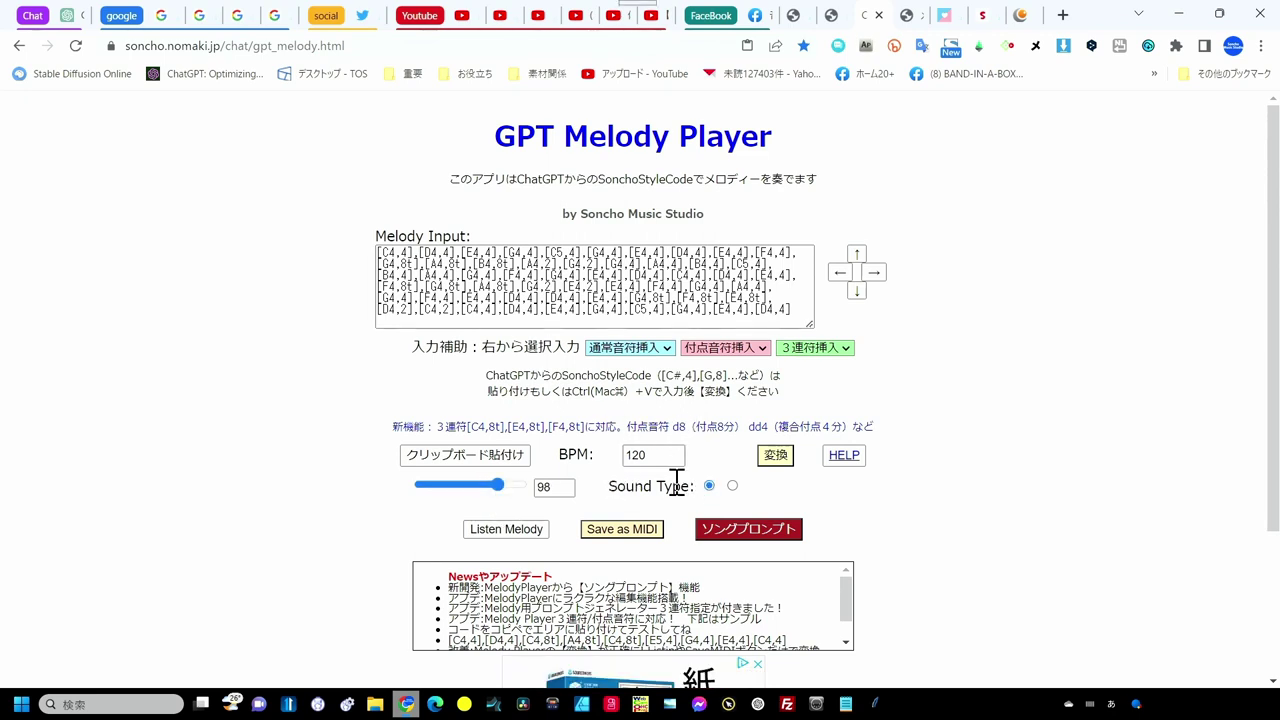
Save the melody as the MIDI file 000melody.mid in the ダウンロード (Downloads) folder.
{"action": "left_click", "coordinate": [631, 543]}
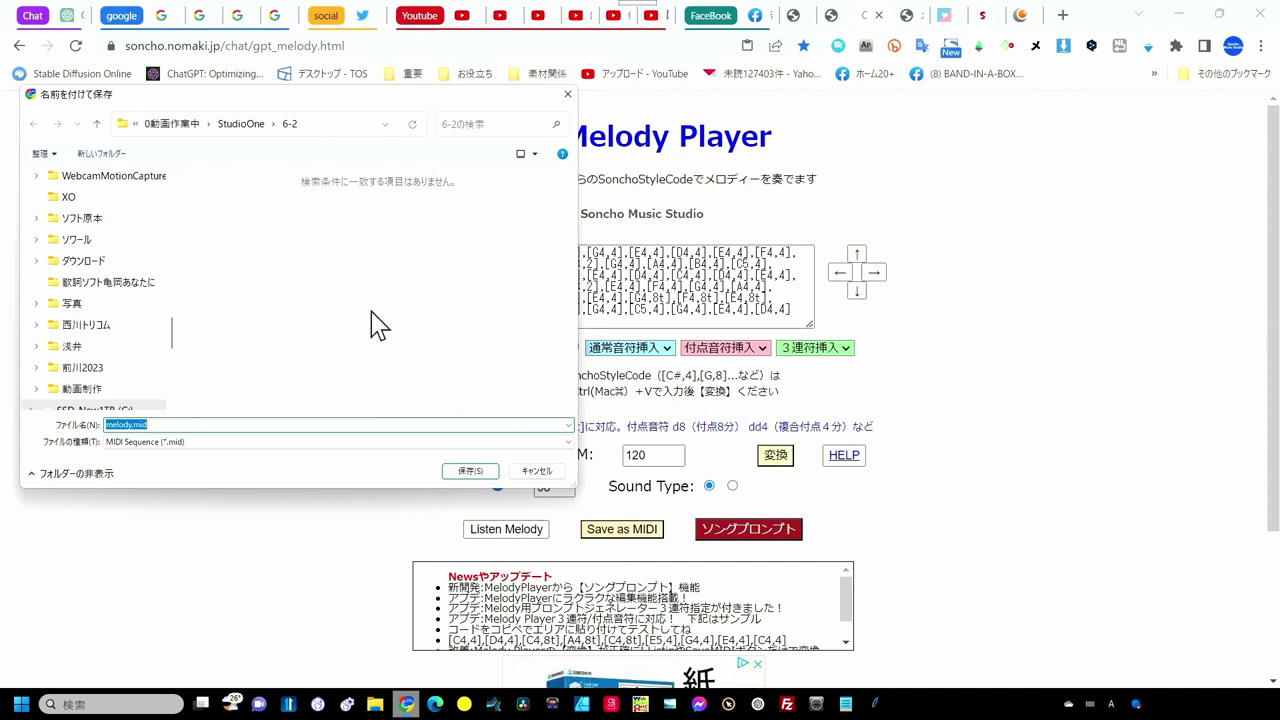
{"action": "scroll", "coordinate": [110, 300], "scroll_direction": "up", "scroll_amount": 5}
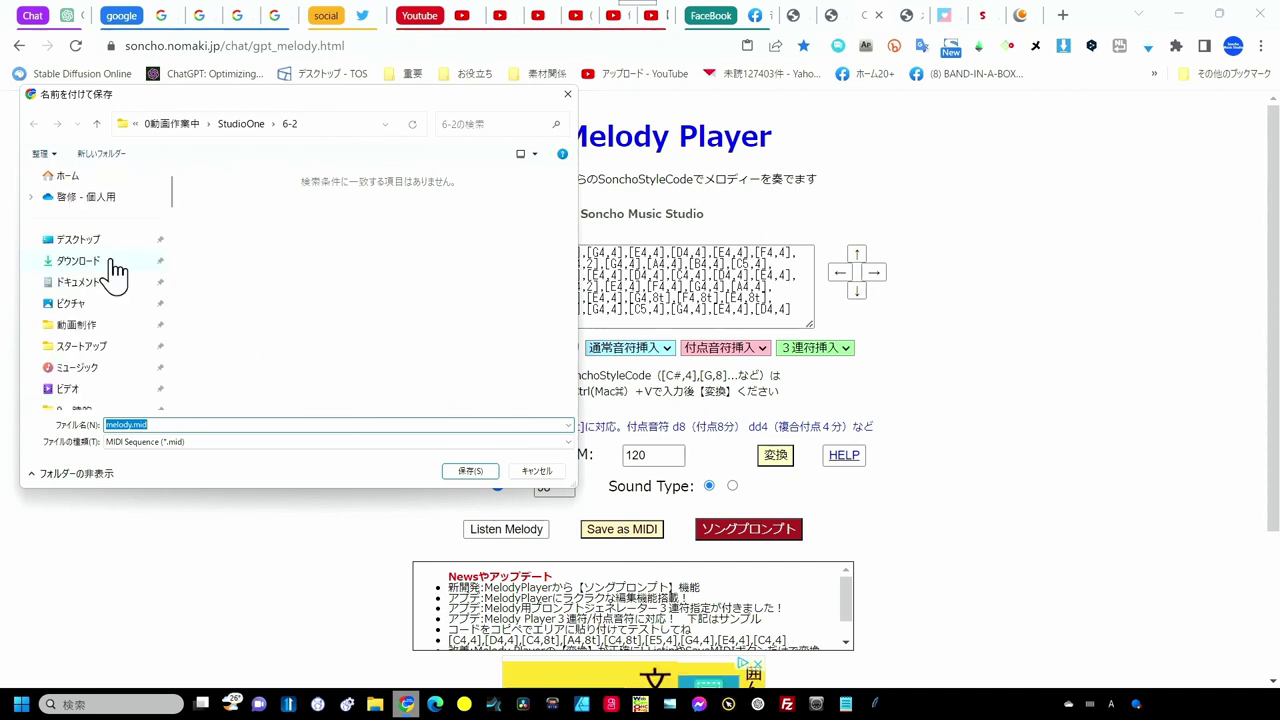
{"action": "left_click", "coordinate": [112, 262]}
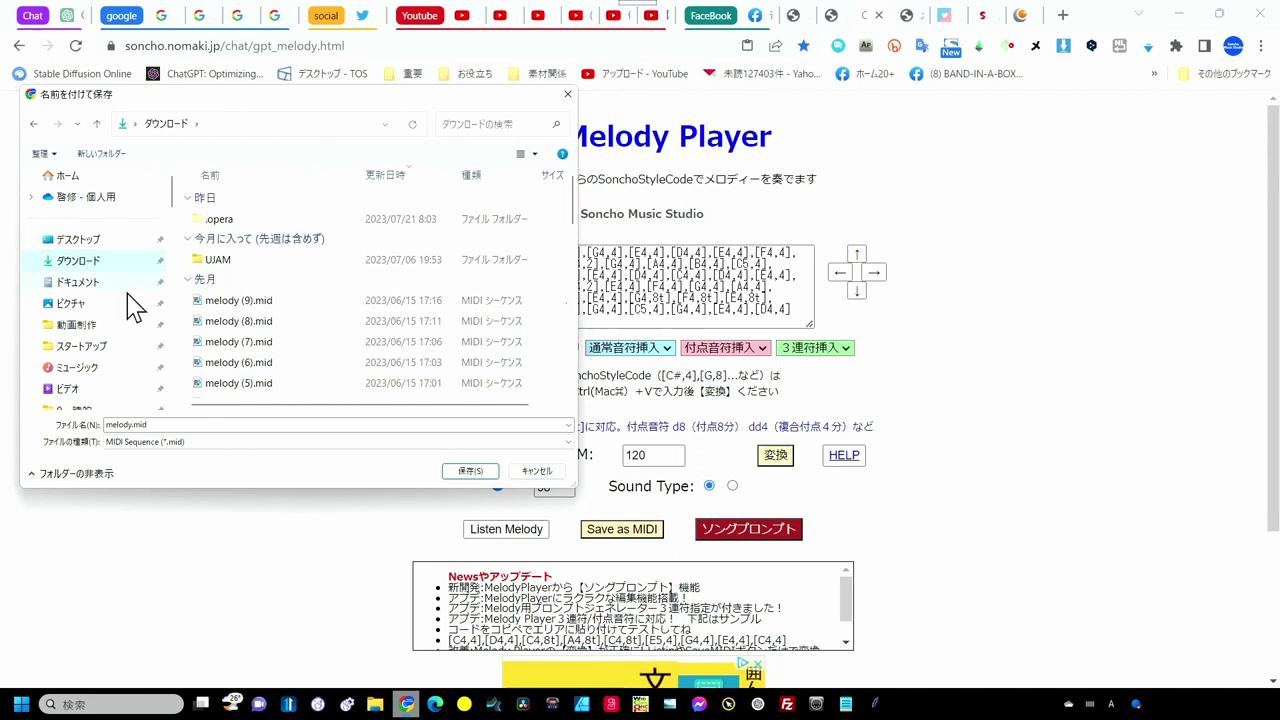
{"action": "left_click", "coordinate": [108, 424]}
{"action": "left_click", "coordinate": [108, 424]}
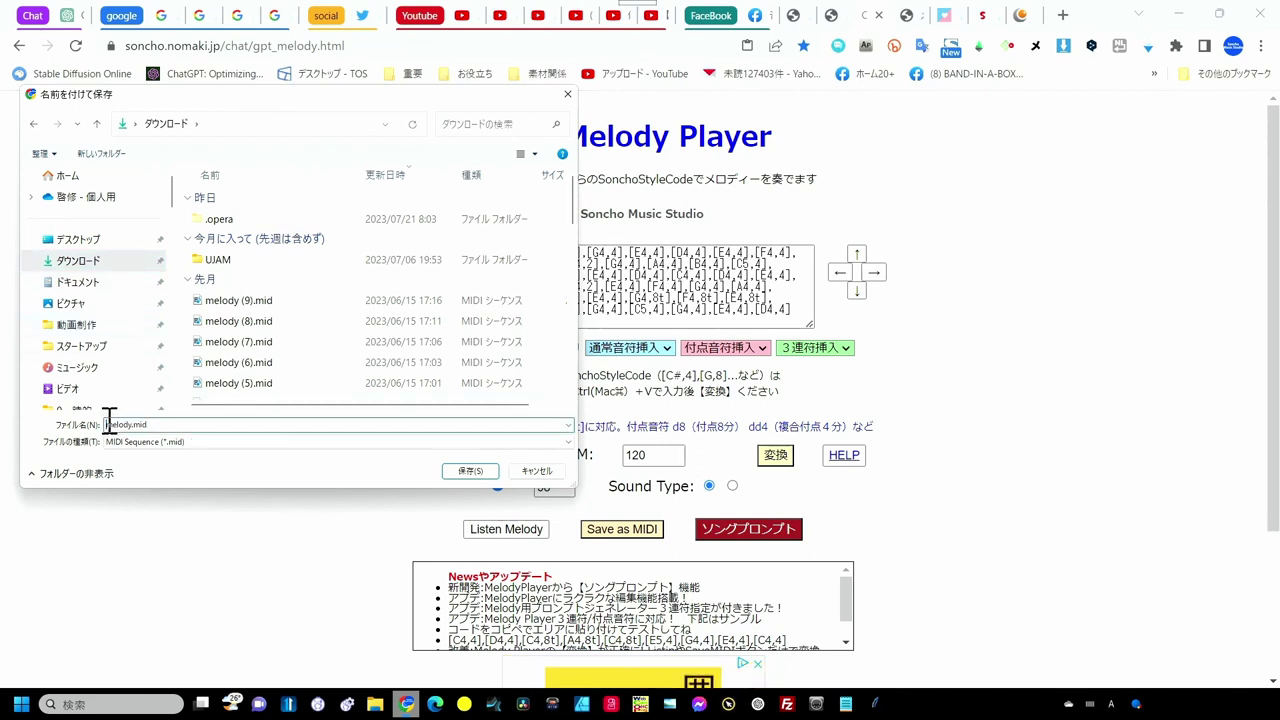
{"action": "type", "text": "000"}
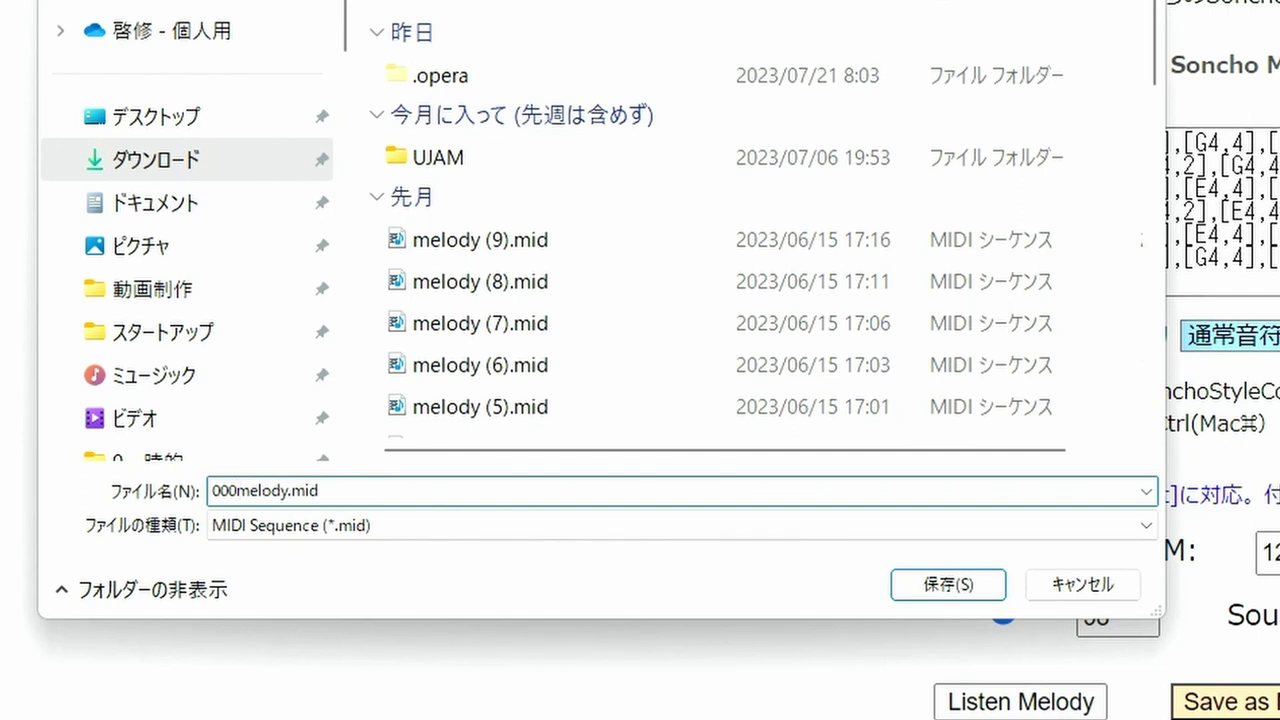
{"action": "left_click", "coordinate": [940, 589]}
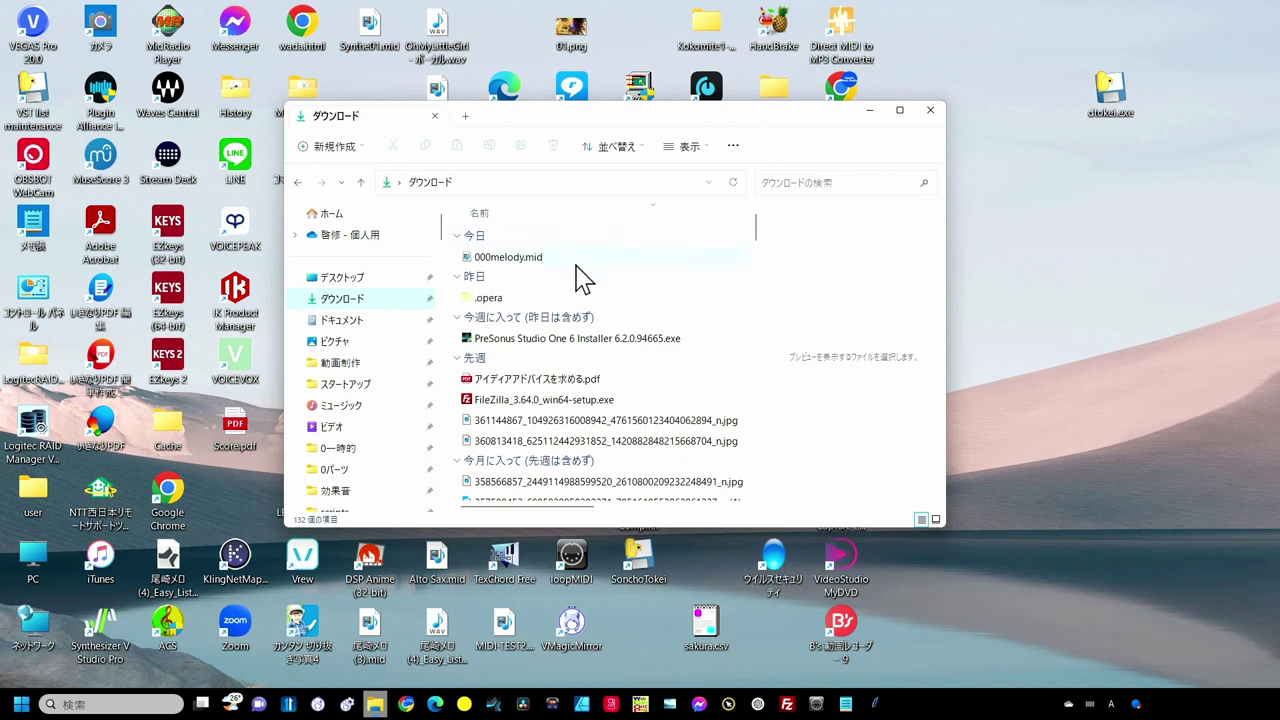
Select 000melody.mid in Downloads to show its media preview.
{"action": "left_click", "coordinate": [543, 272]}
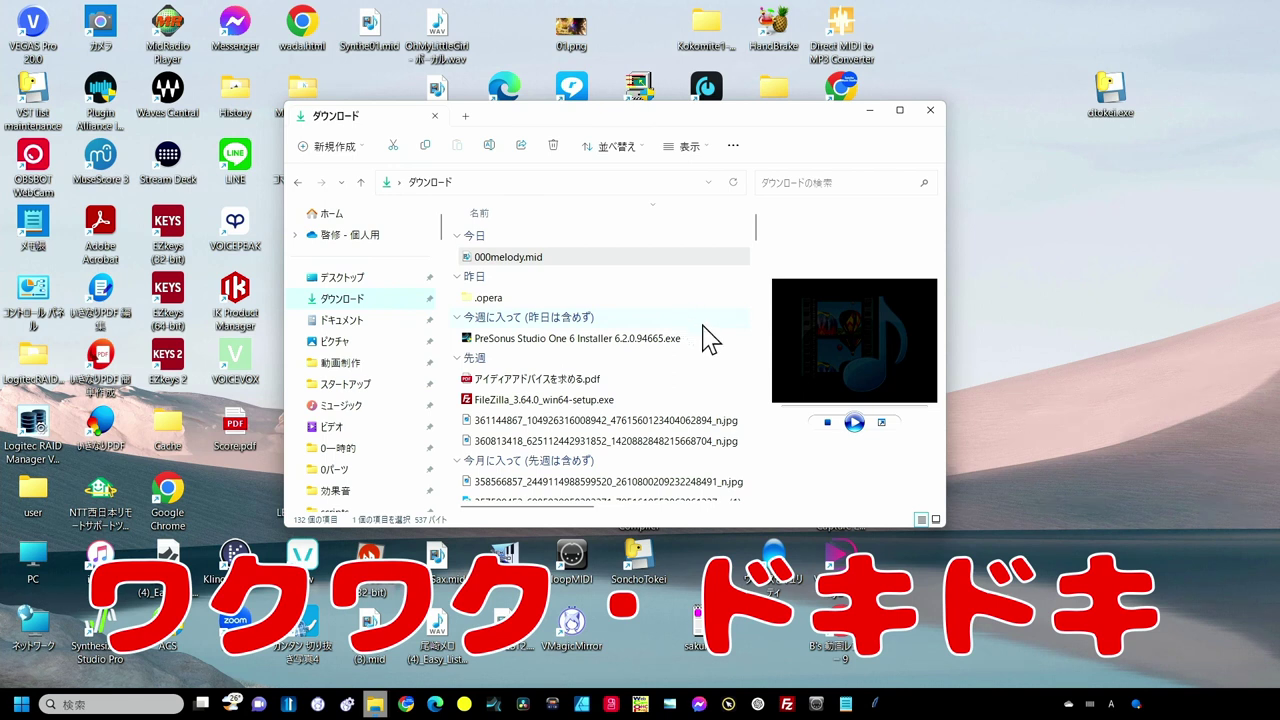
Play the saved 000melody.mid in the File Explorer preview pane's media player.
{"action": "left_click", "coordinate": [853, 421]}
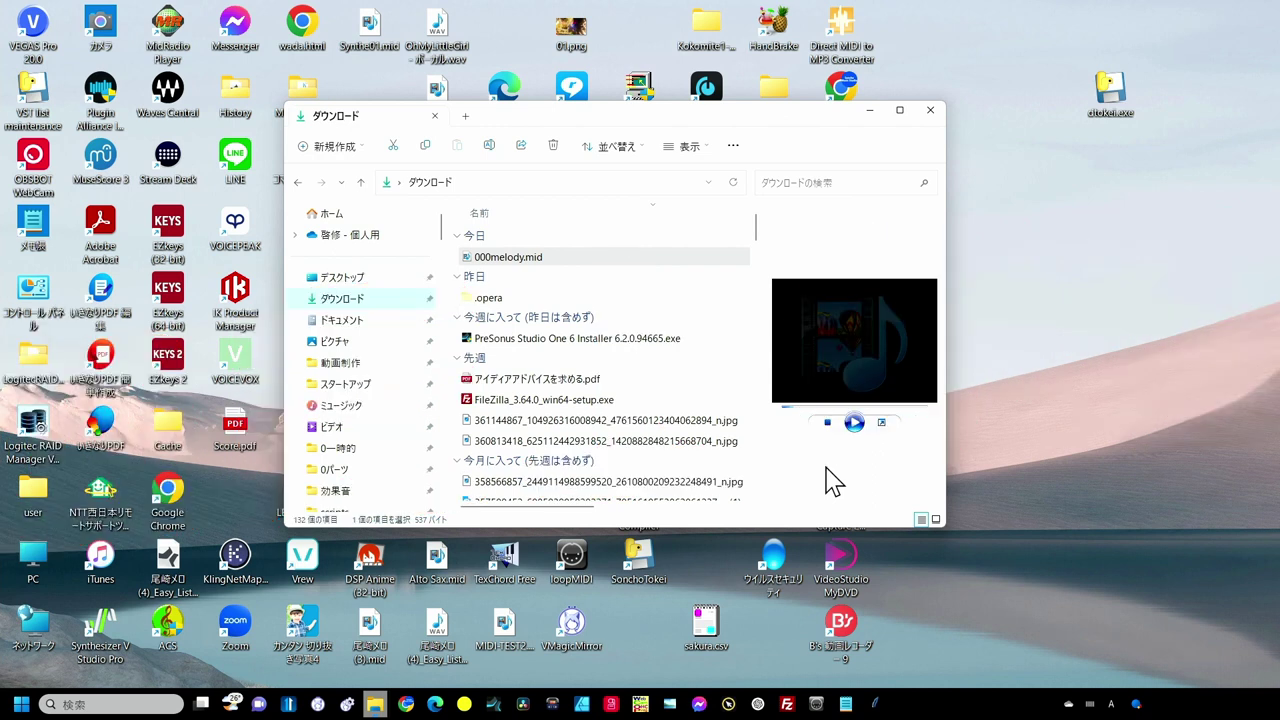
Back in GPT Melody Player, select the [G4,8t],[A4,8t],[B4,8t] and [G4,8t],[F4,8t],[E4,8t] triplet groups.
{"action": "left_click", "coordinate": [406, 704]}
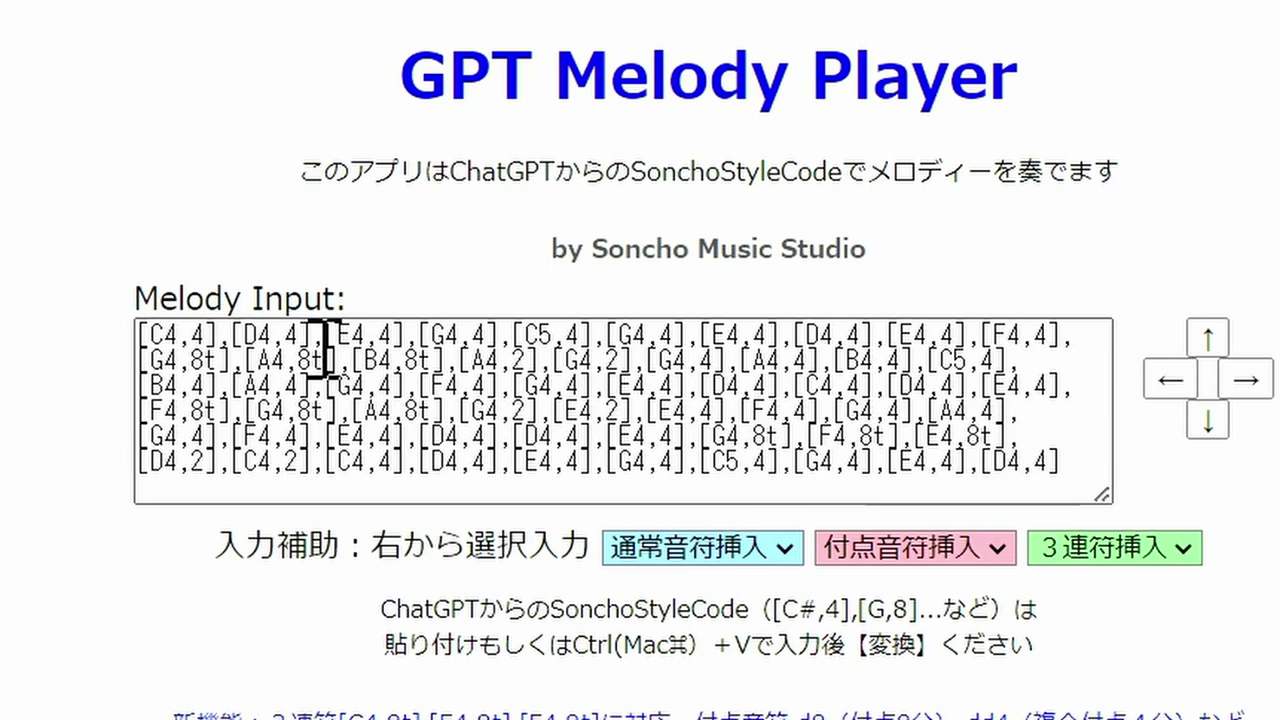
{"action": "left_click_drag", "start_coordinate": [520, 263], "coordinate": [378, 263]}
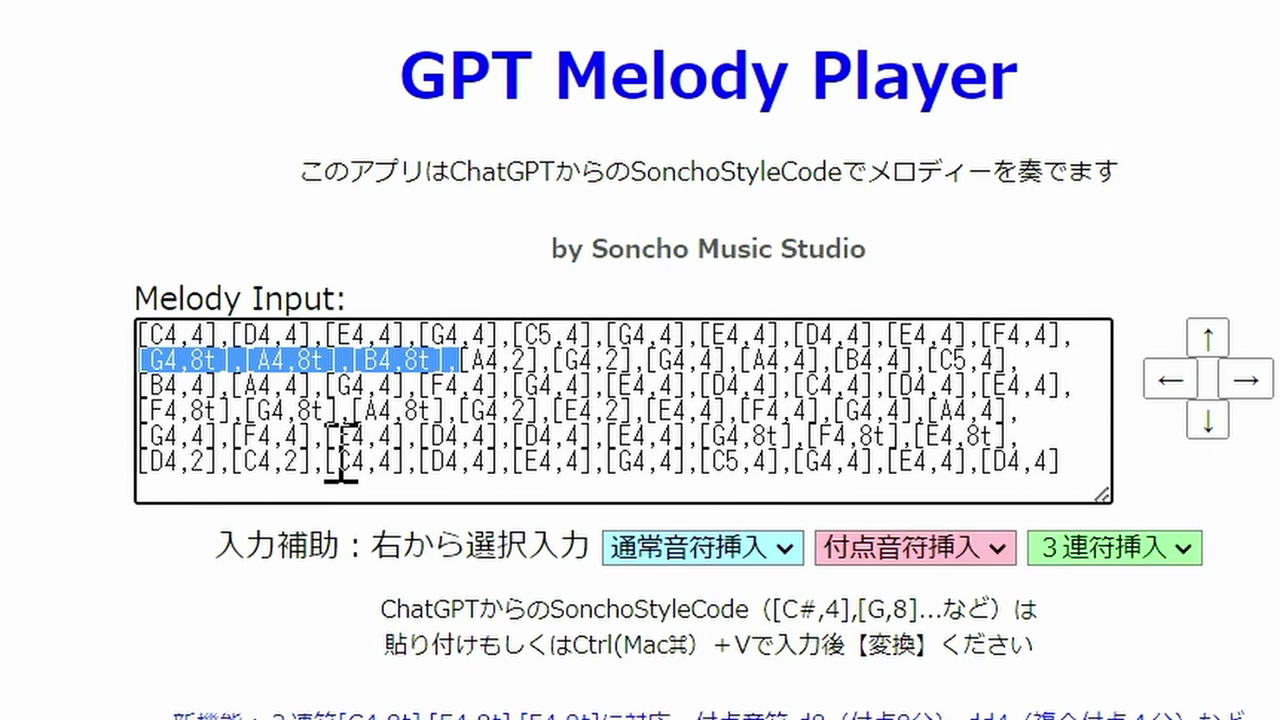
{"action": "left_click_drag", "start_coordinate": [703, 437], "coordinate": [1015, 433]}
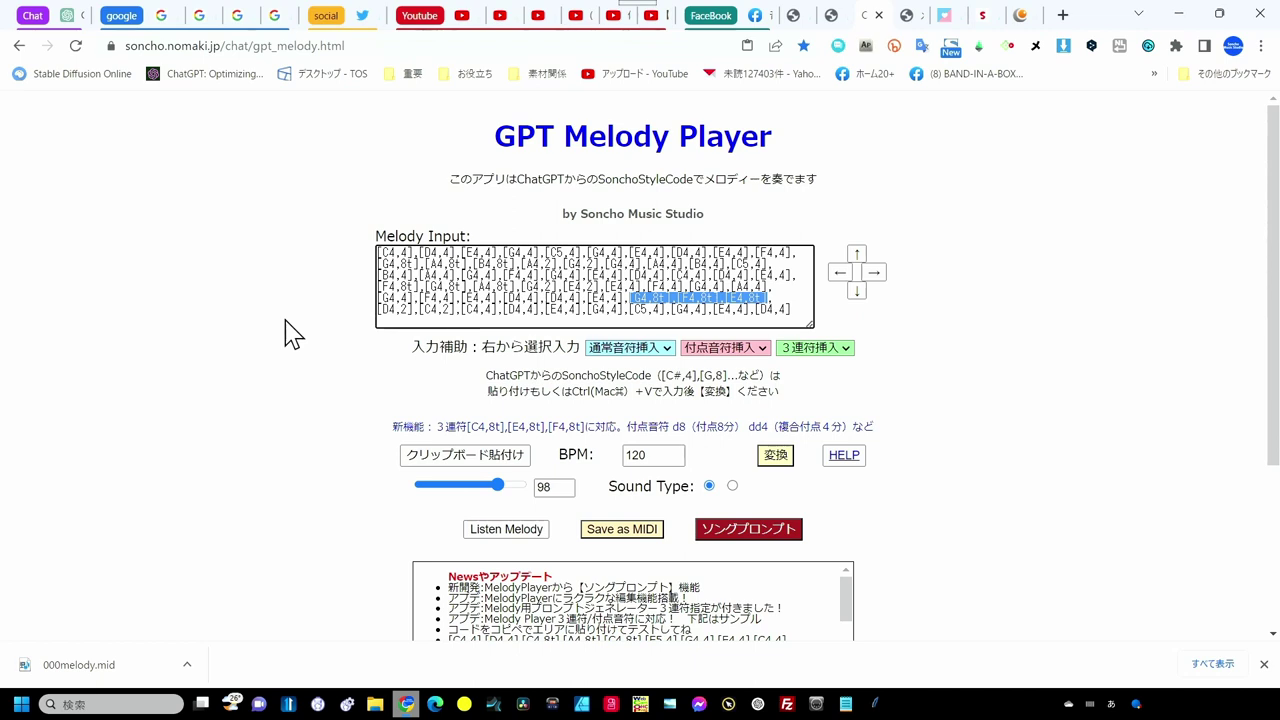
Switch to the ChatGPT tab showing the Soncho Style Code custom instructions.
{"action": "key", "text": "ctrl+1"}
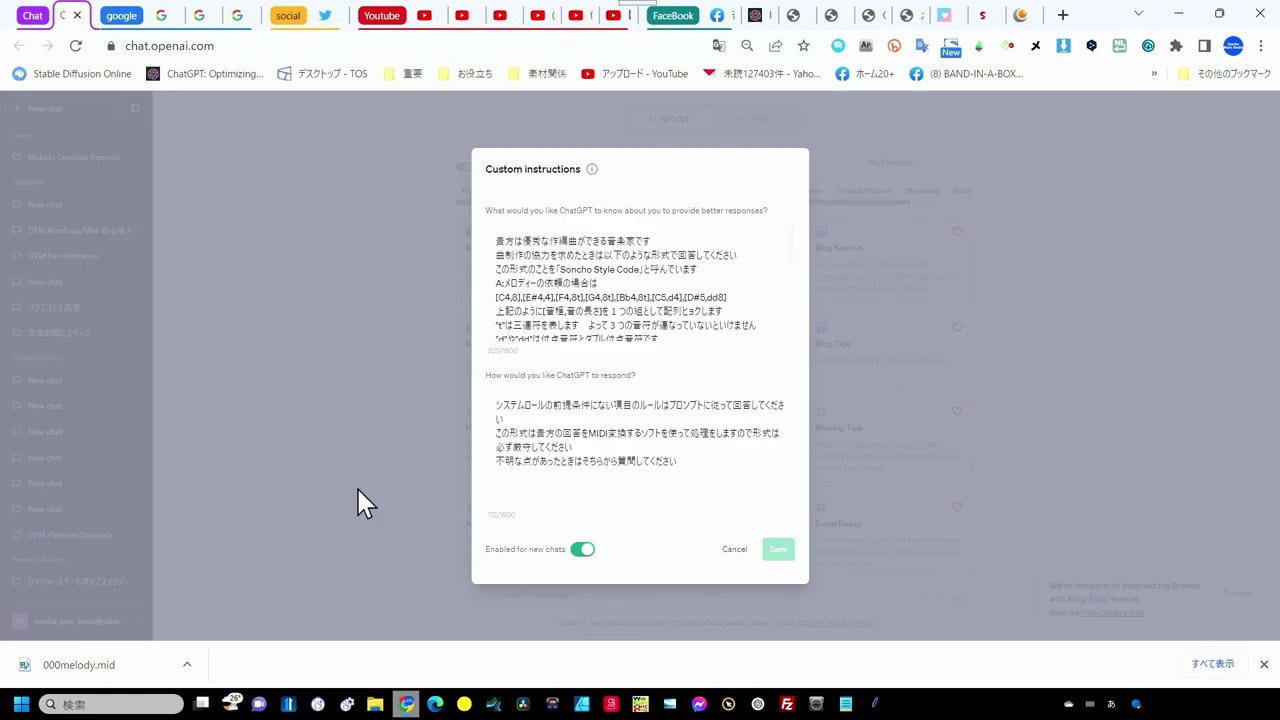